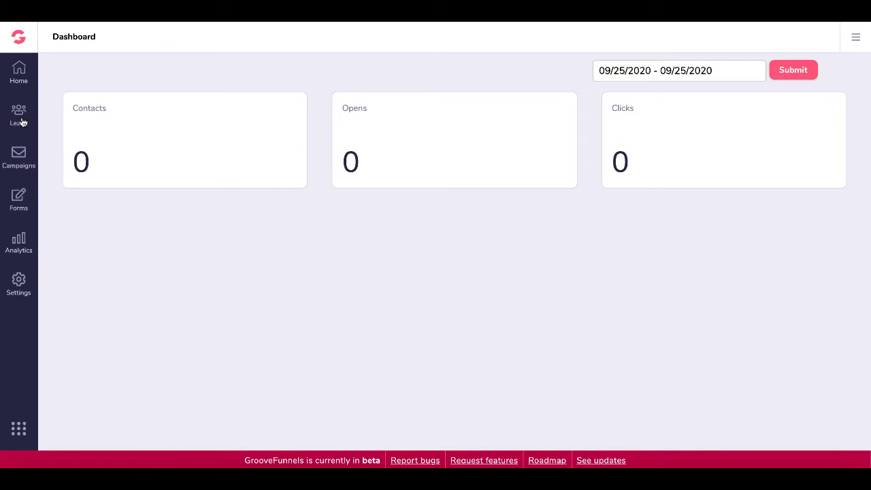
Create the mailing list 'New List' with the description 'The new list' under Leads > Lists
left_click(22, 121)
left_click(61, 111)
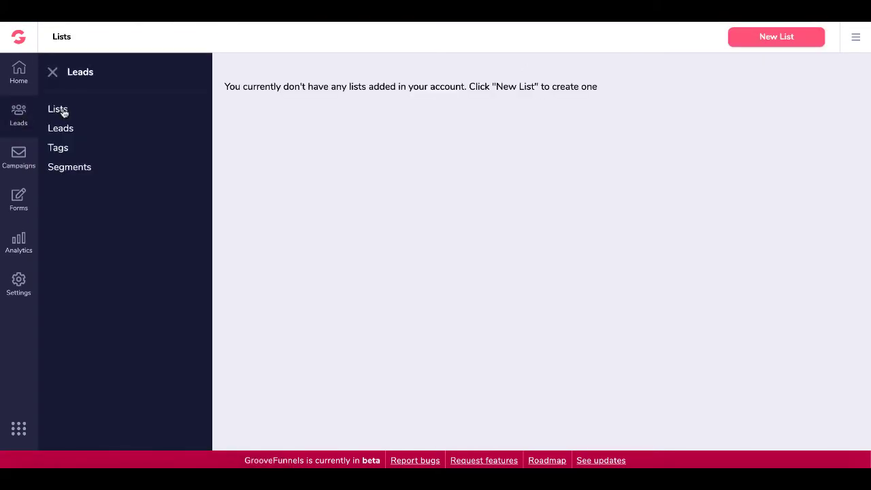
left_click(756, 36)
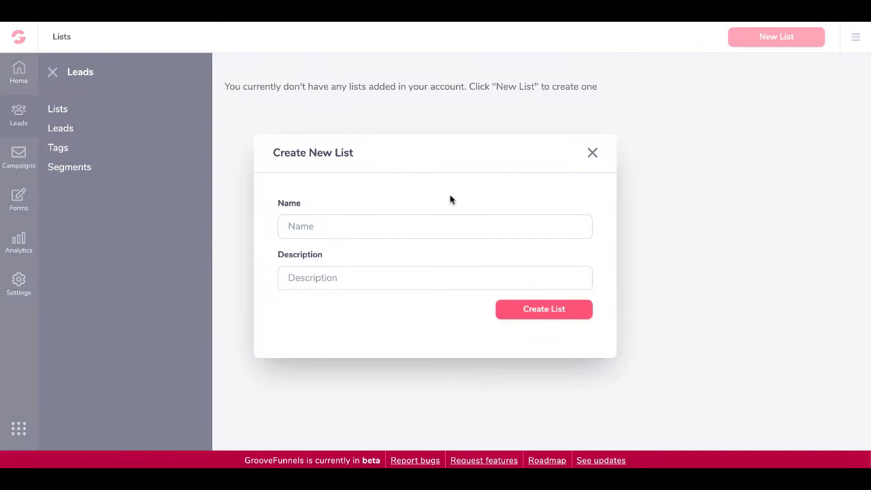
left_click(312, 231)
type("Net")
type("w List")
left_click(311, 274)
type("The new list")
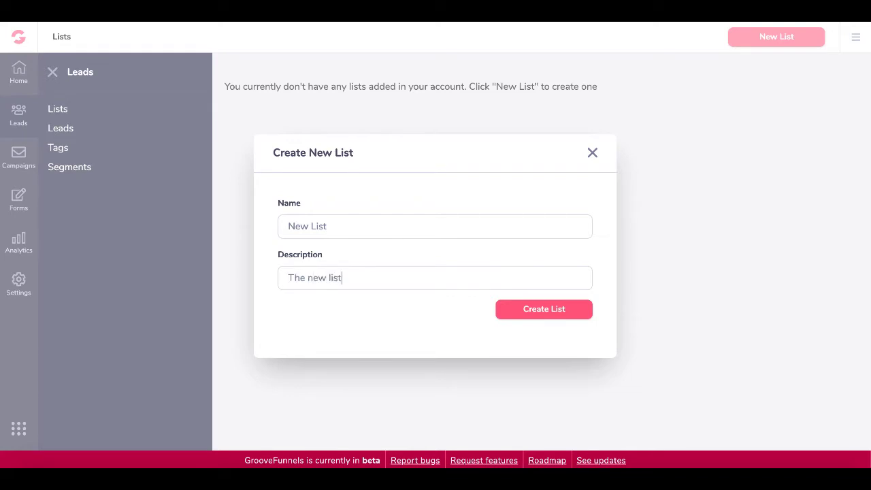
left_click(541, 310)
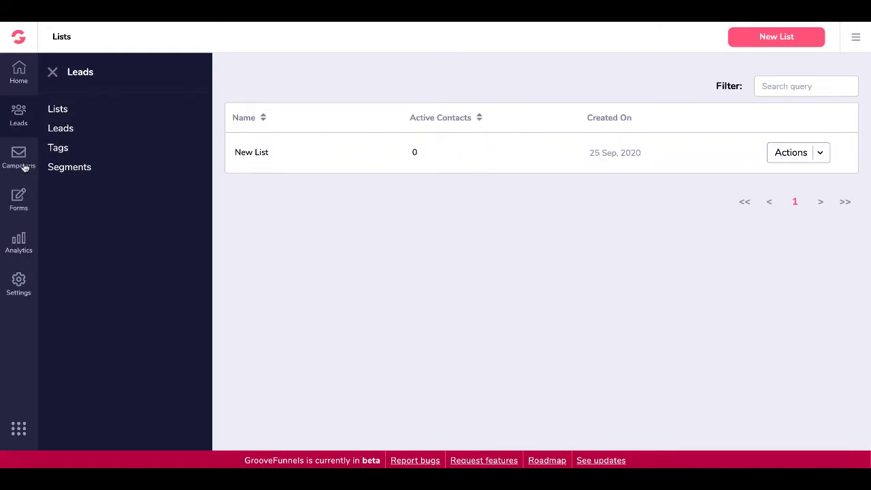
From the Forms page, create and save a new form named 'The New Form for Popup'
left_click(19, 200)
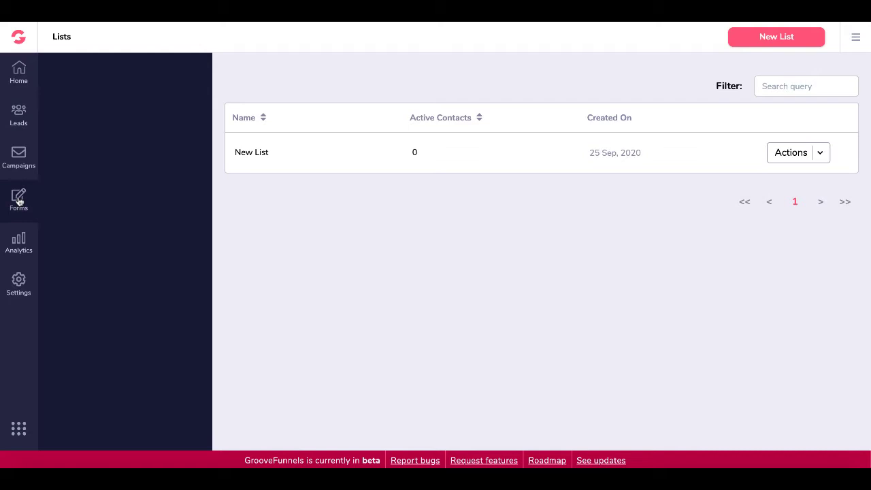
left_click(70, 111)
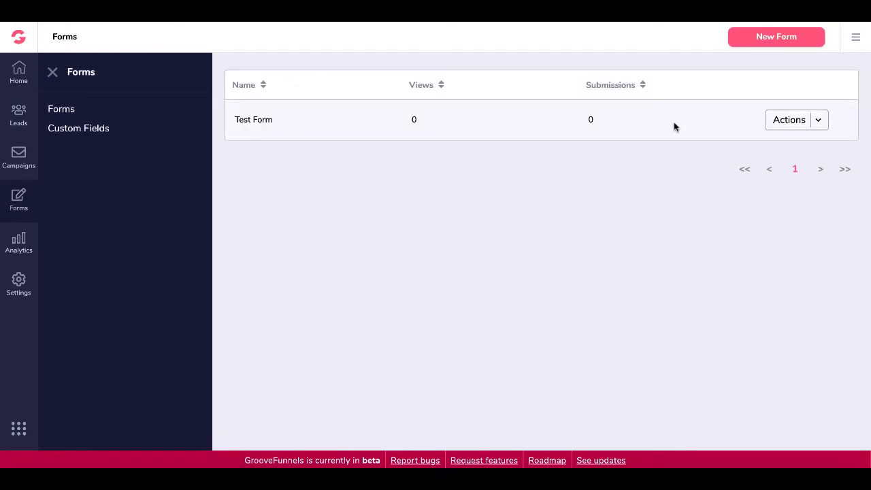
left_click(818, 121)
left_click(682, 161)
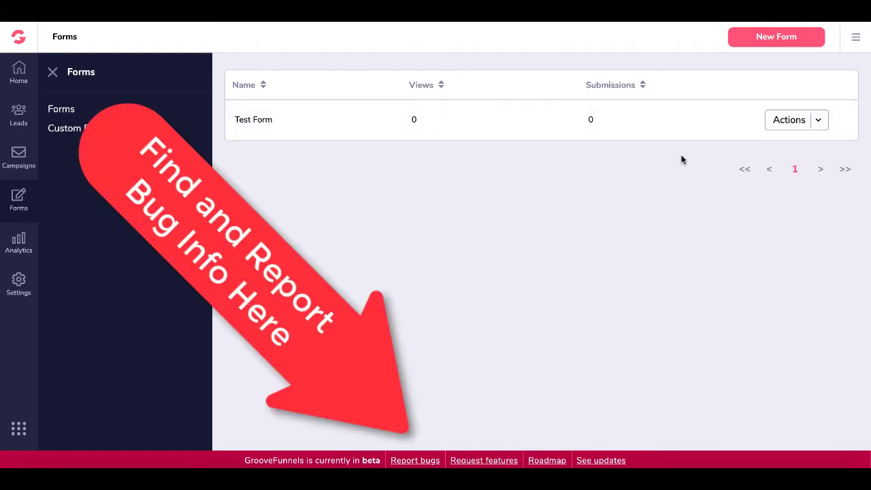
left_click(762, 39)
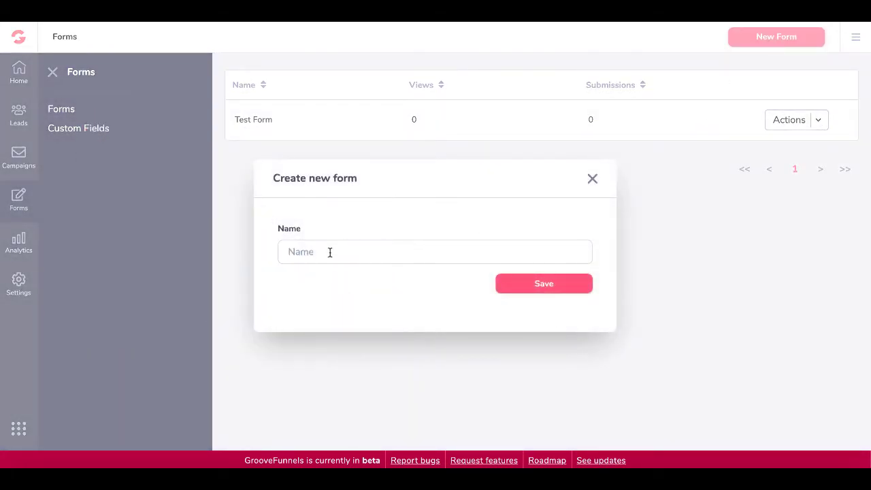
type("The New Form for Popup")
left_click(523, 283)
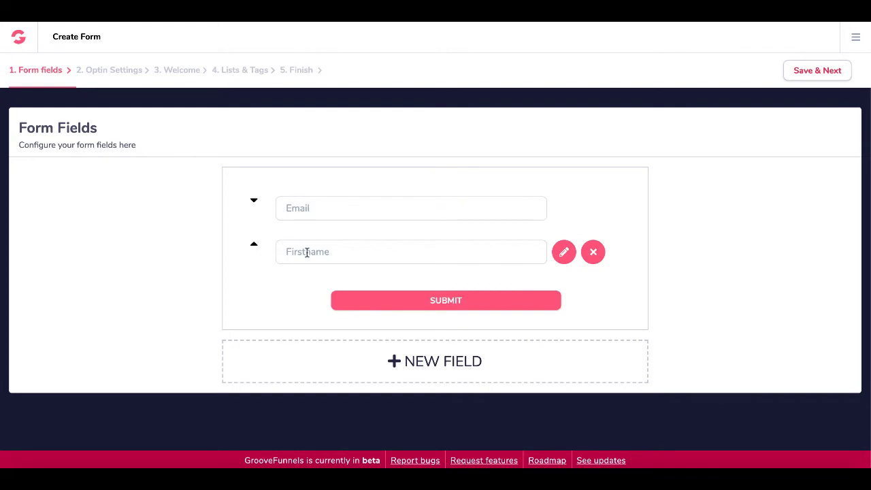
Add a Lastname field and reorder the fields to Firstname, Lastname, Email
left_click(420, 362)
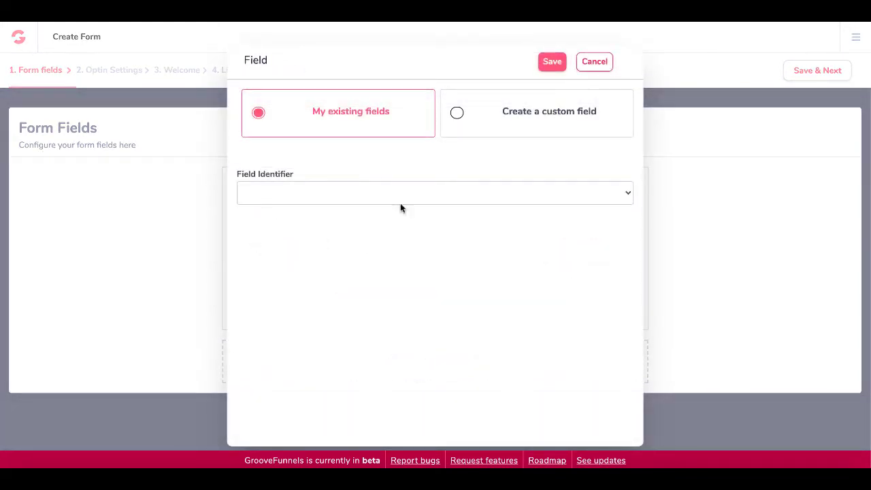
left_click(473, 128)
left_click(326, 123)
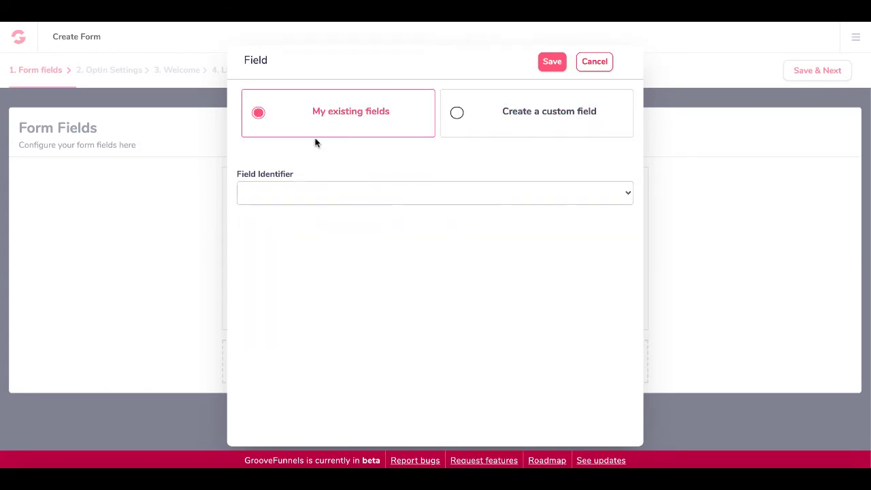
left_click(305, 196)
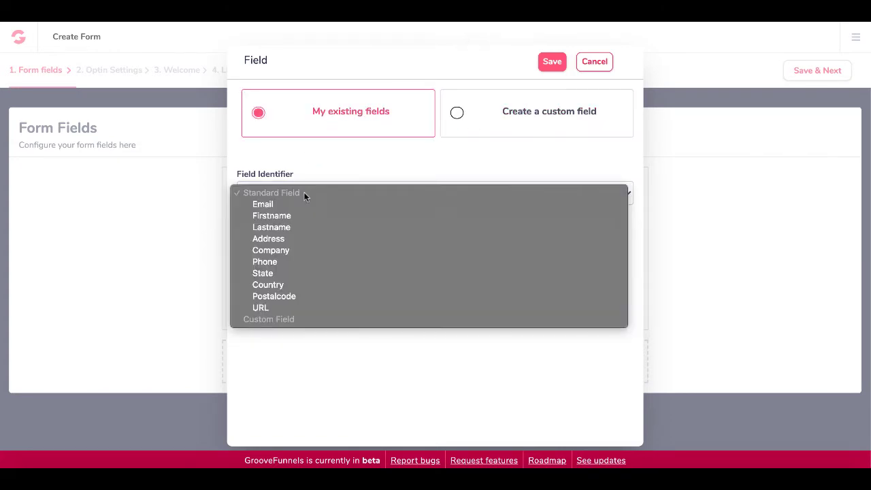
left_click(287, 228)
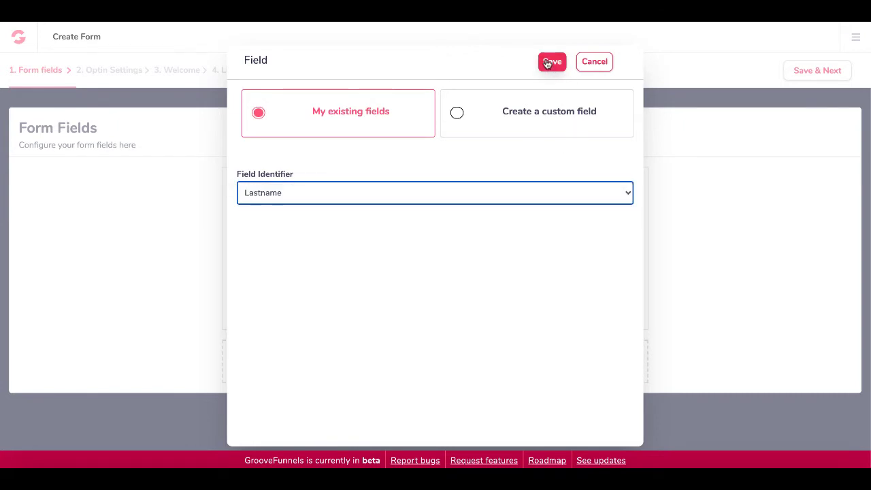
left_click(550, 62)
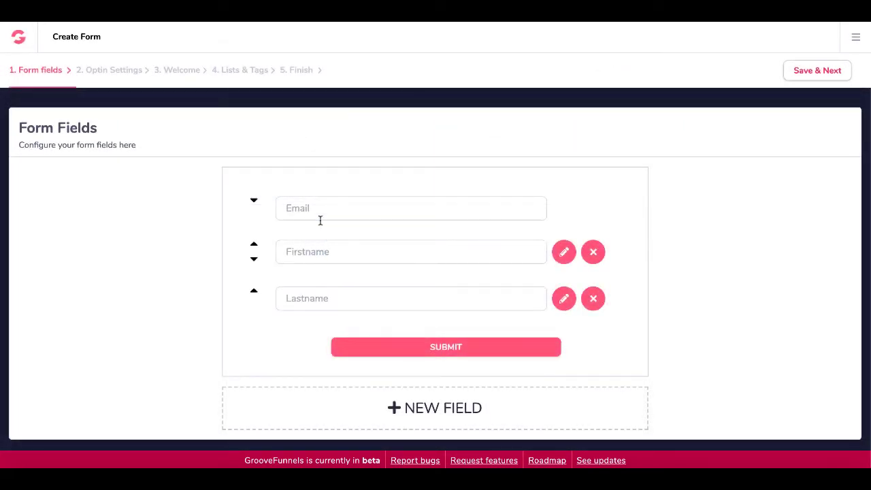
left_click(254, 247)
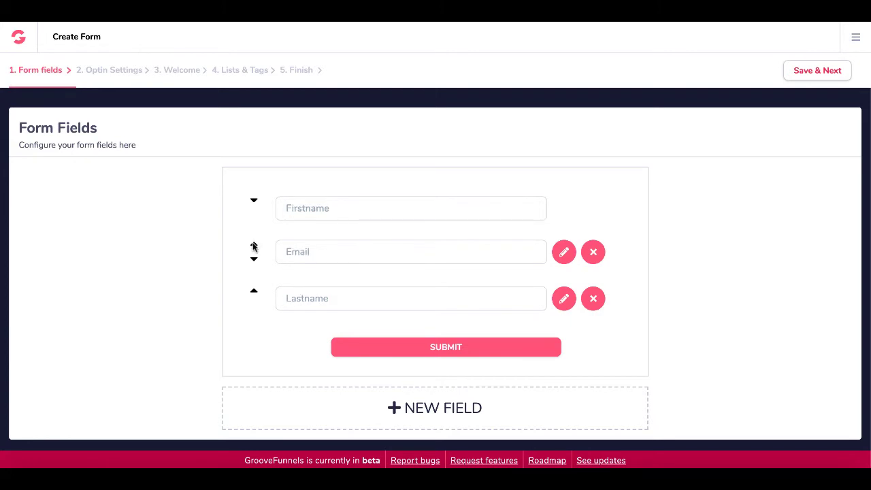
left_click(253, 293)
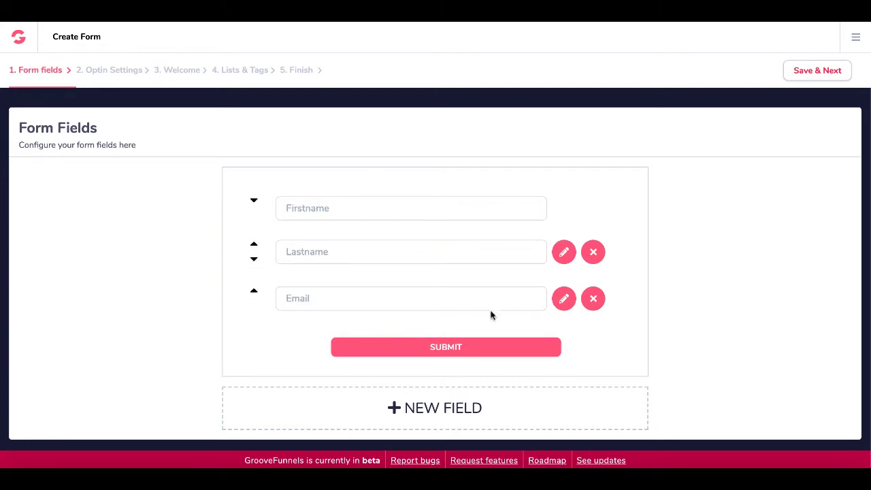
Review the double opt-in confirmation page, confirmation email and sender settings
left_click(809, 72)
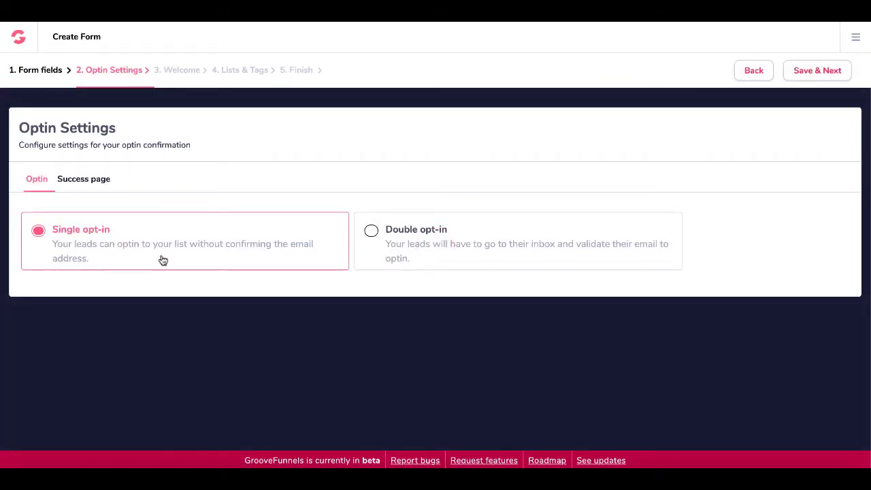
left_click(405, 255)
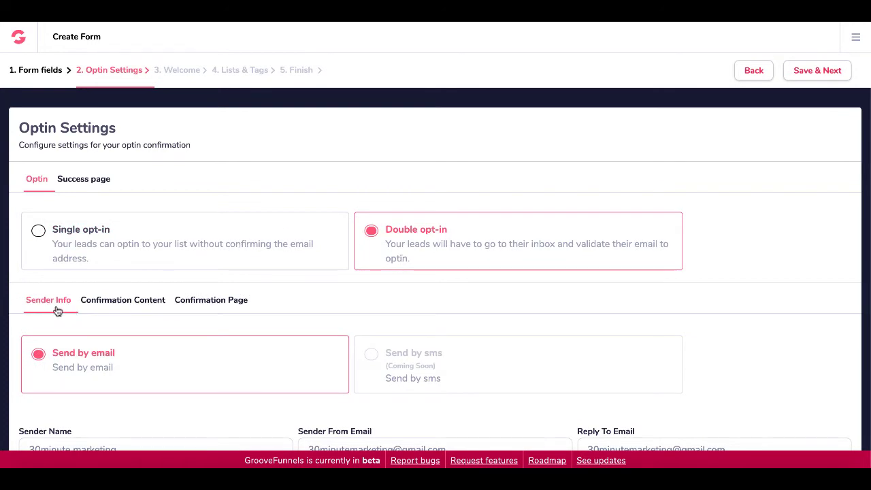
scroll(124, 323, "down", 1)
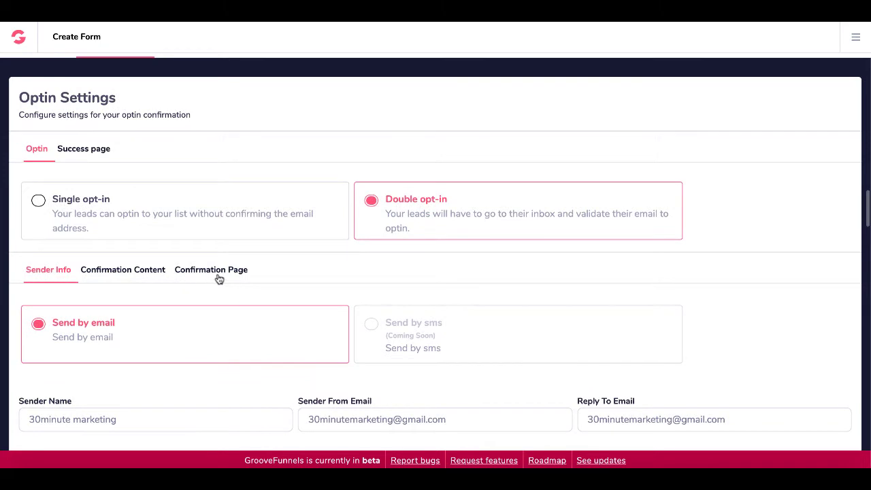
left_click(218, 272)
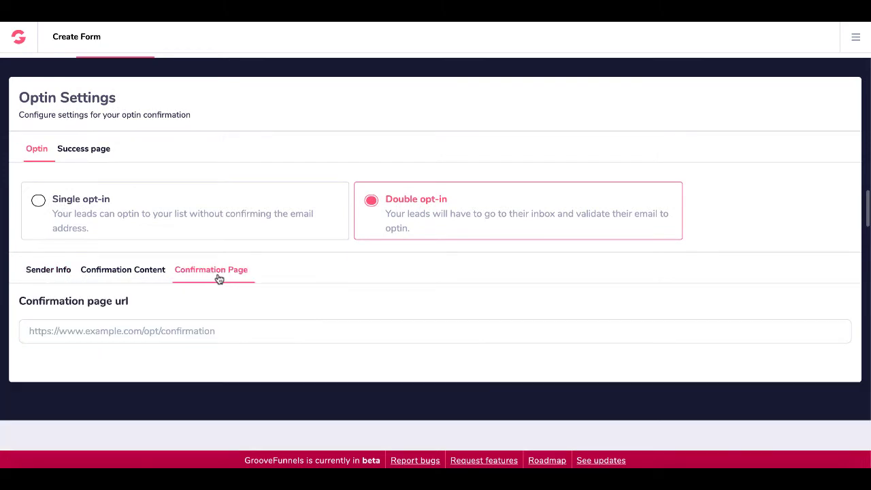
left_click(101, 275)
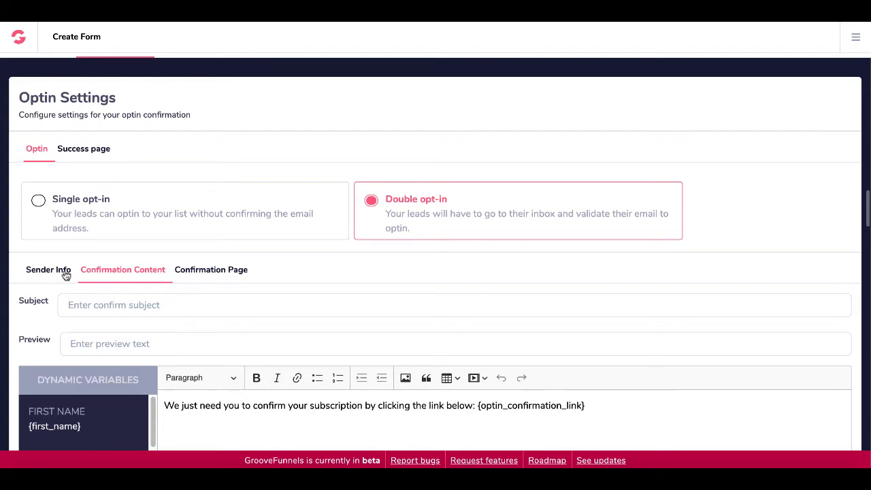
left_click(66, 274)
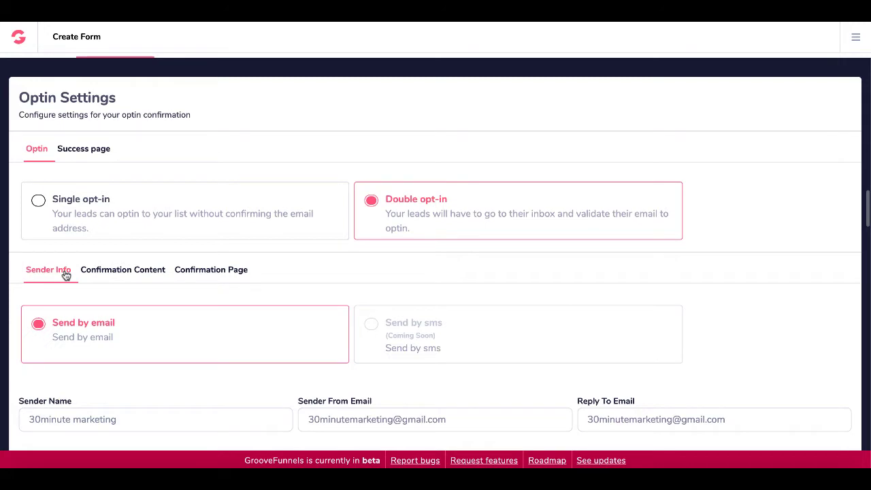
left_click(86, 220)
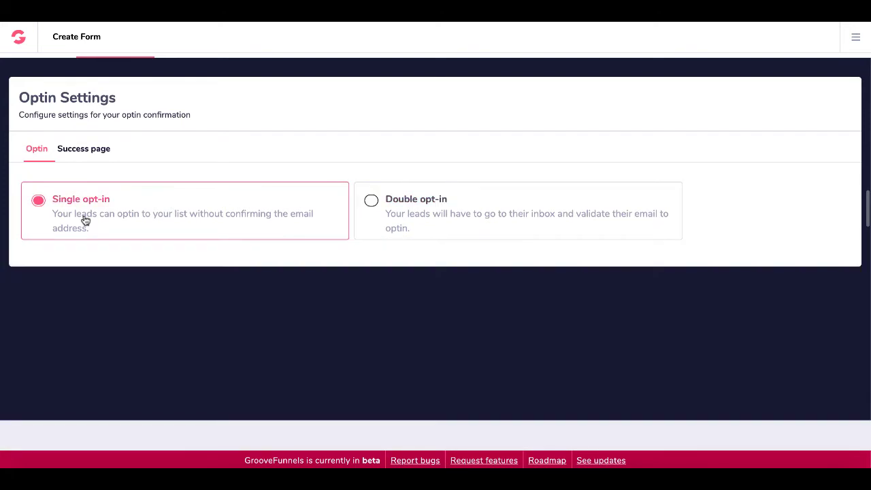
left_click(99, 150)
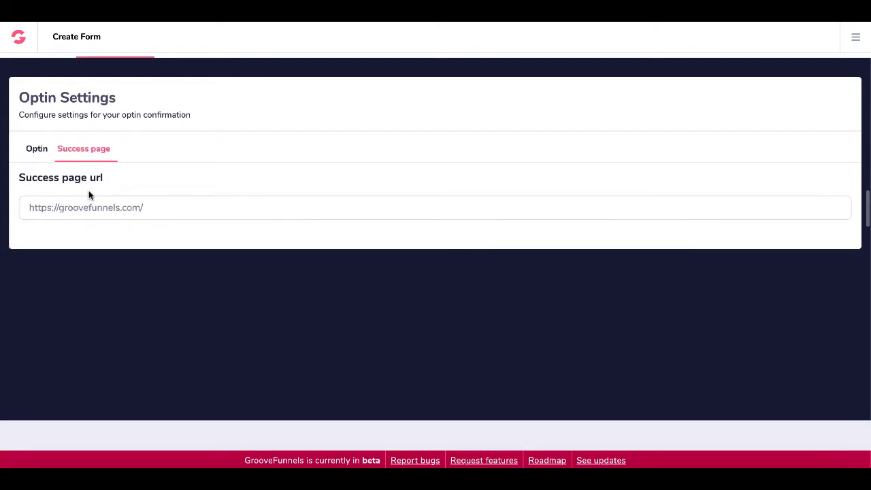
triple_click(144, 209)
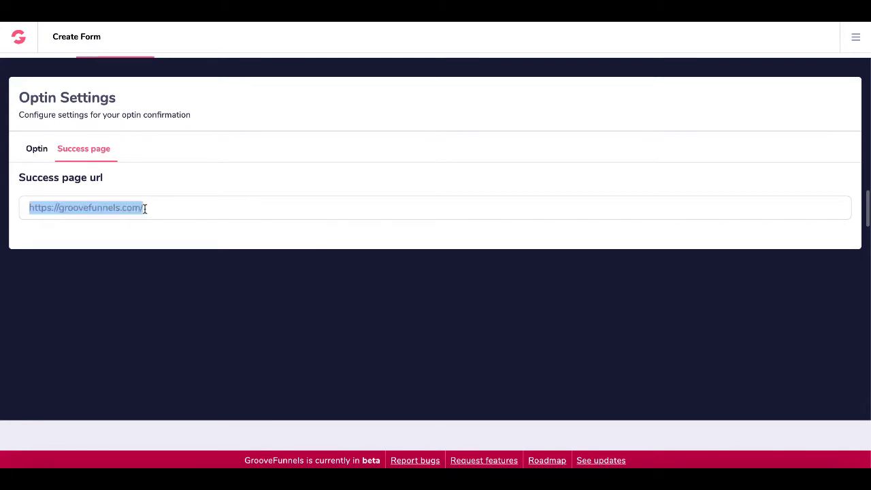
type("https://30minutemarketing.net")
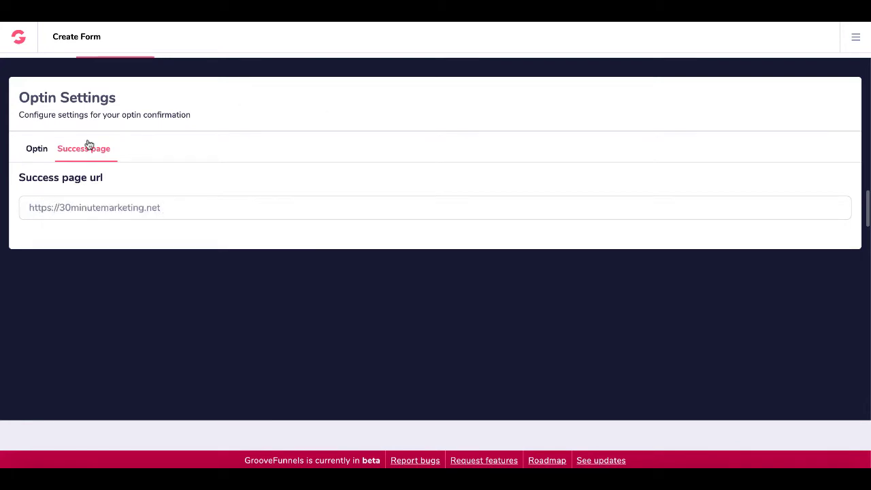
left_click(43, 153)
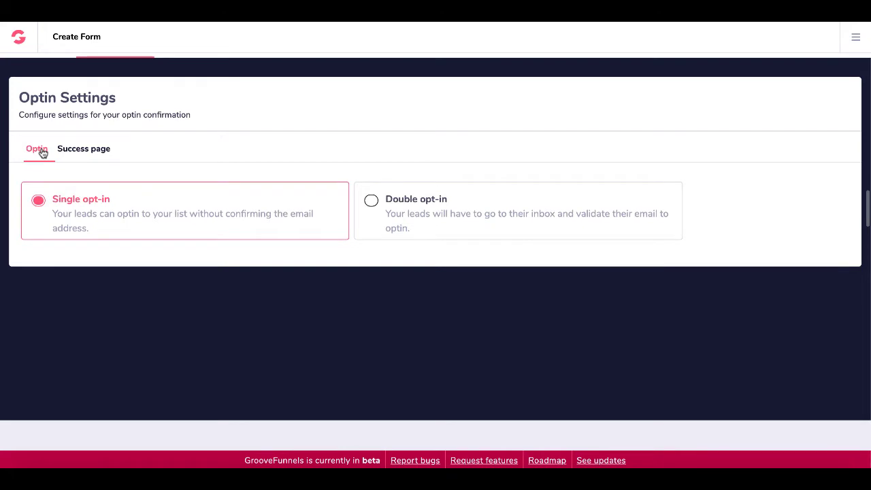
scroll(101, 163, "up", 1)
left_click(85, 181)
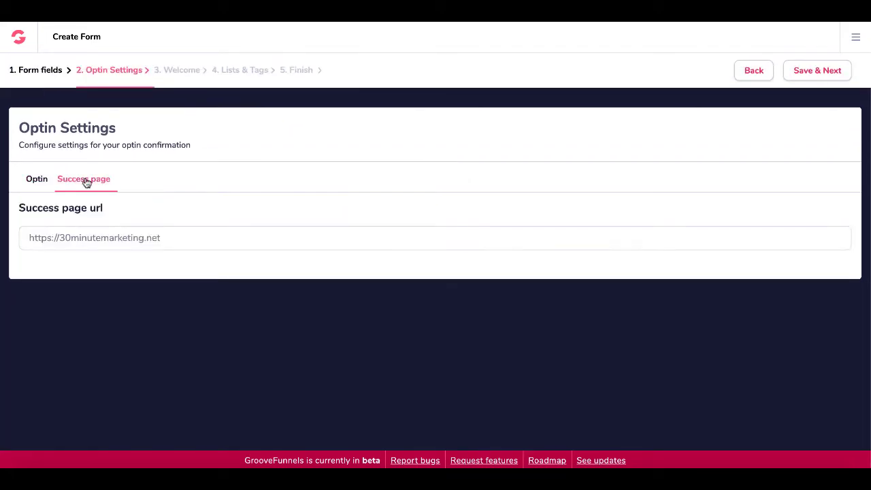
left_click(41, 180)
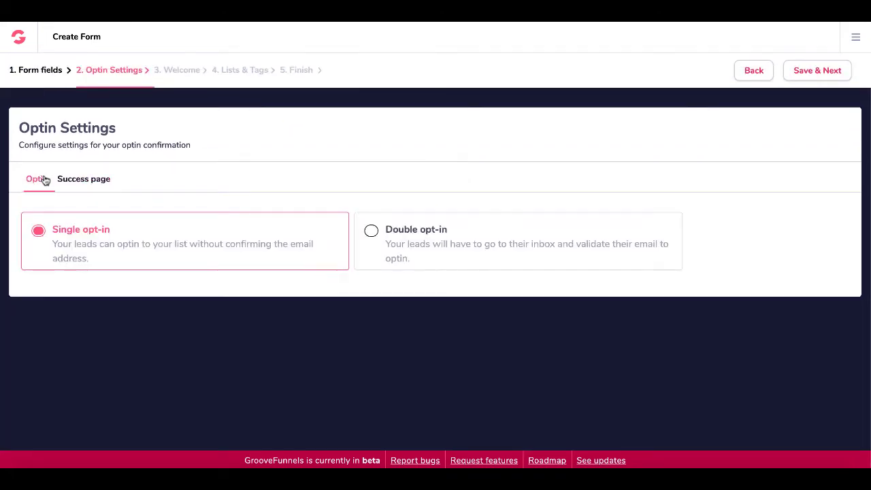
Continue to Welcome Email Settings and choose Send by email
left_click(797, 70)
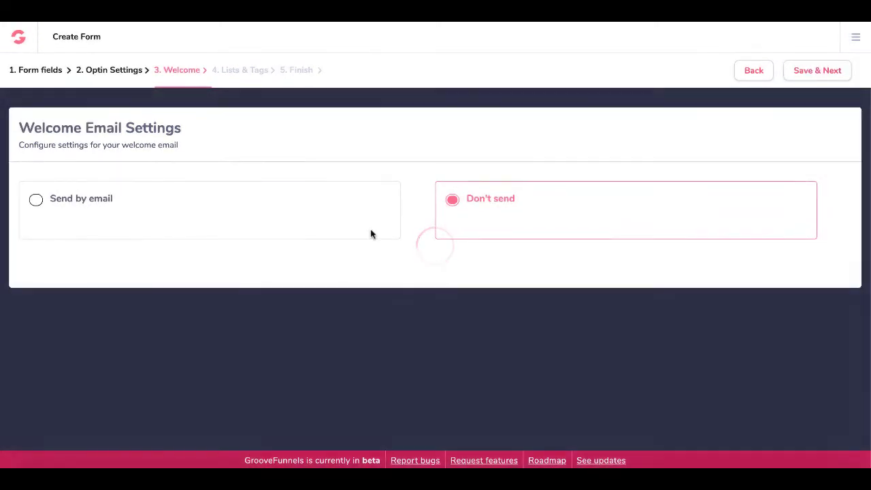
left_click(283, 222)
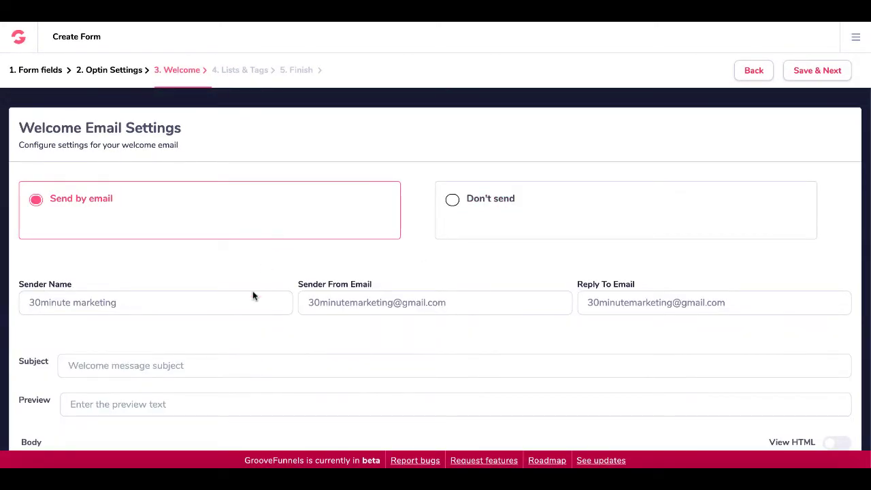
scroll(253, 291, "down", 1)
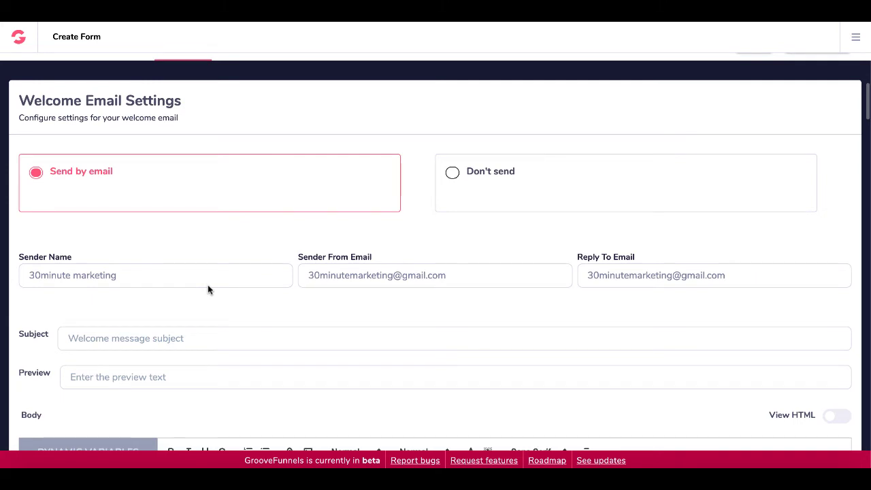
scroll(207, 289, "down", 5)
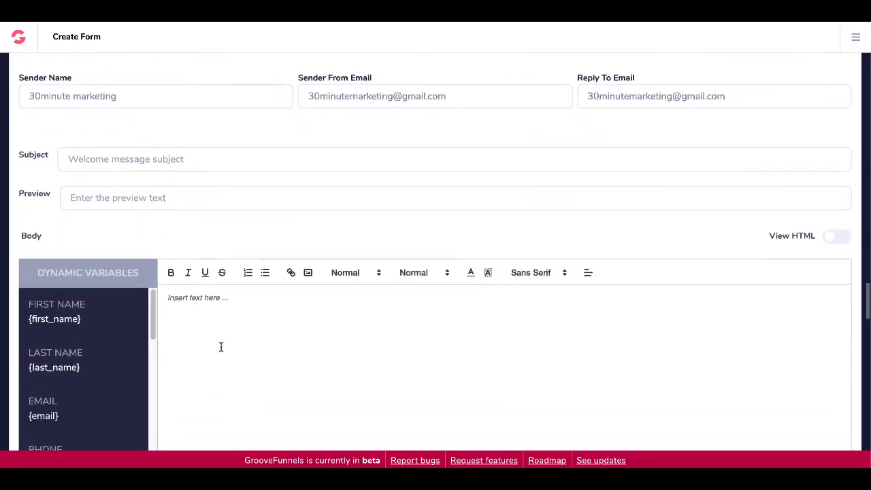
scroll(220, 346, "down", 2)
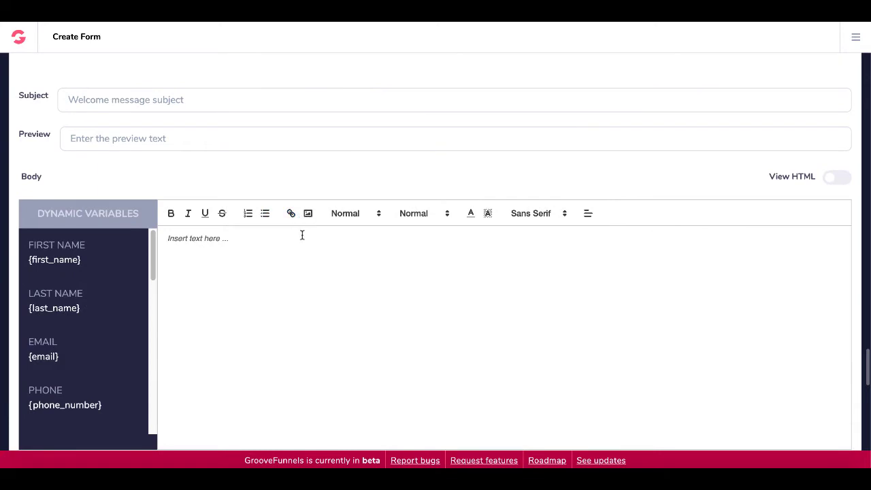
scroll(280, 274, "up", 8)
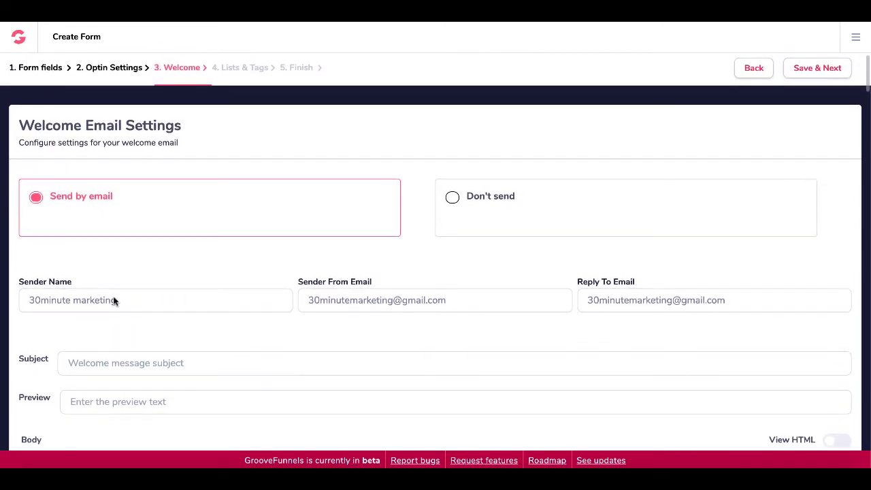
Check the welcome email's Sender Name and sender email fields
triple_click(77, 299)
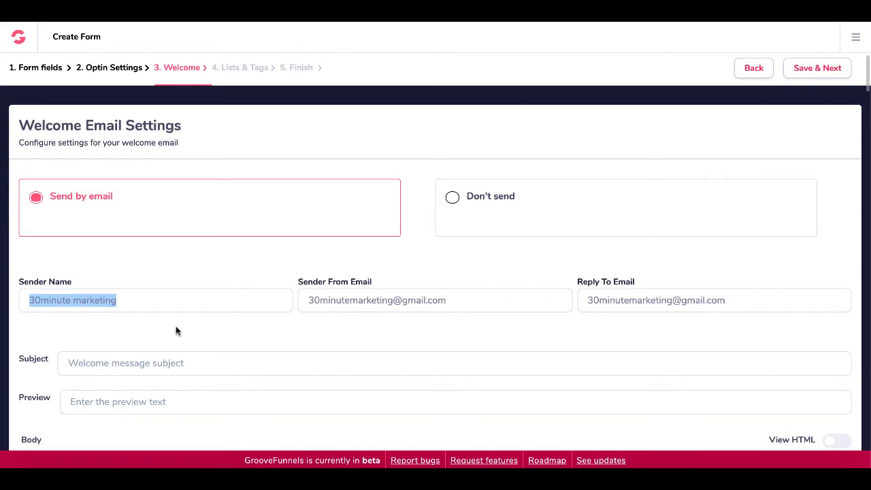
triple_click(431, 300)
left_click(341, 297)
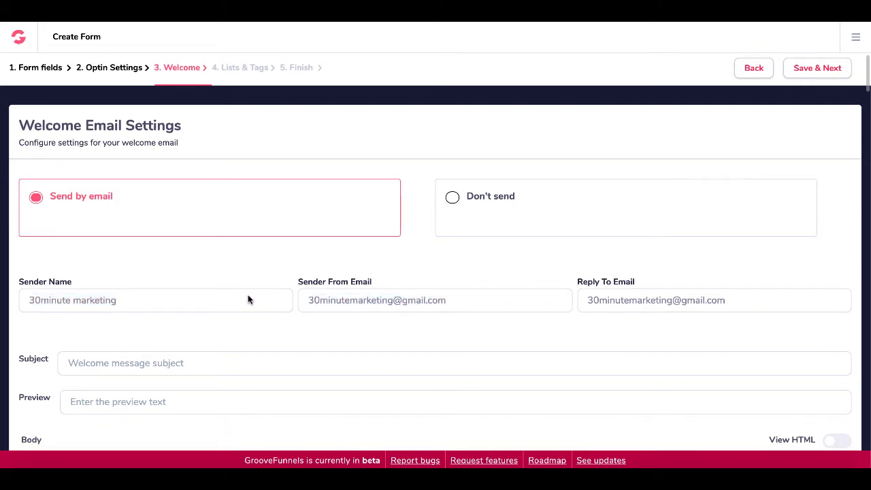
double_click(309, 300)
left_click(304, 300)
scroll(211, 302, "down", 1)
Enter 'Test New Form' as the welcome email subject
left_click(115, 295)
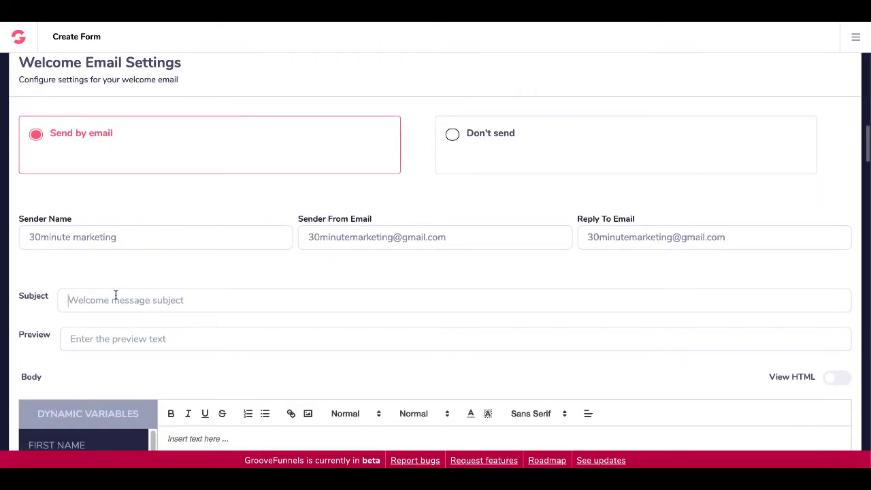
type("Test New Form")
scroll(211, 335, "down", 3)
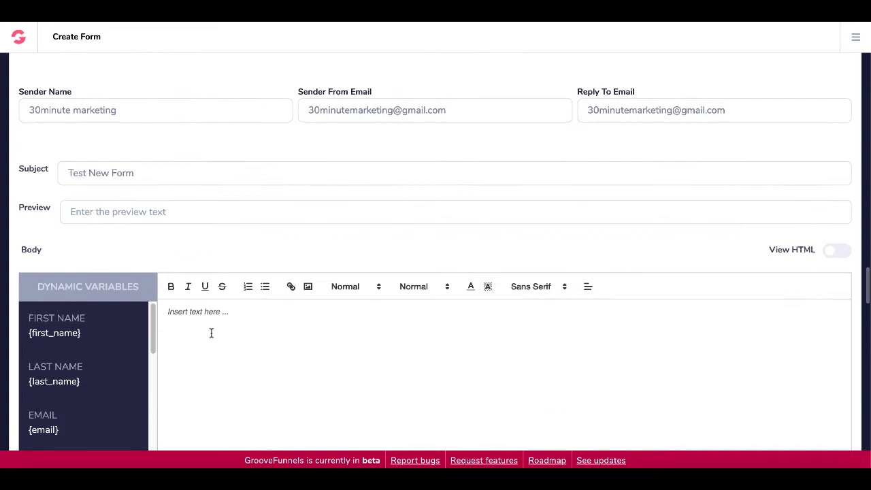
Write a body greeting with {first_name} and {last_name}, thanking them for signing up with {email}
key("Tab")
type("Welcome")
left_click_drag(97, 334, 30, 339)
left_click(58, 382)
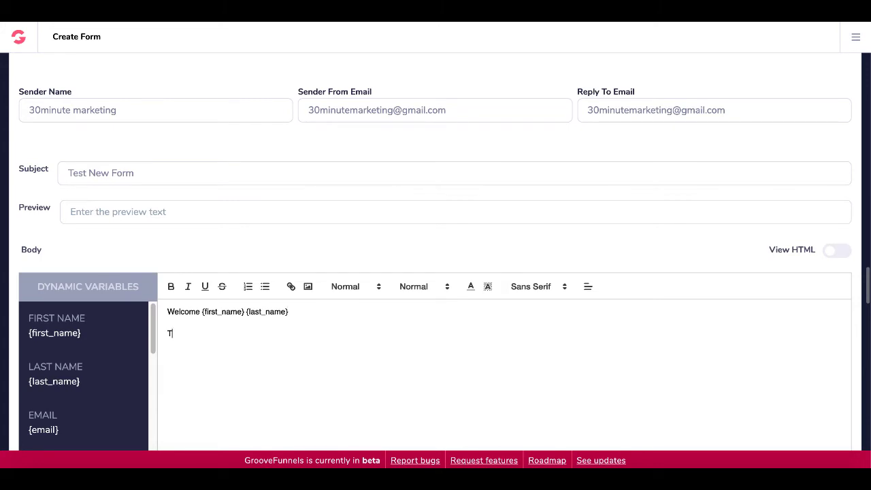
type("hanks for signin")
key("BackSpace")
key("BackSpace")
type("ning up with y")
key("BackSpace")
key("BackSpace")
key("BackSpace")
key("BackSpace")
type("th this address")
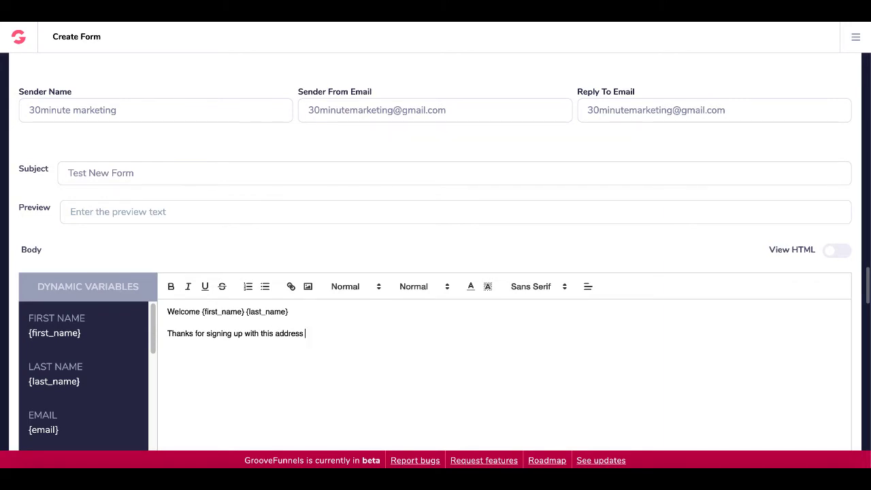
left_click(44, 432)
Save the welcome email and continue to the Lists step
scroll(237, 408, "down", 3)
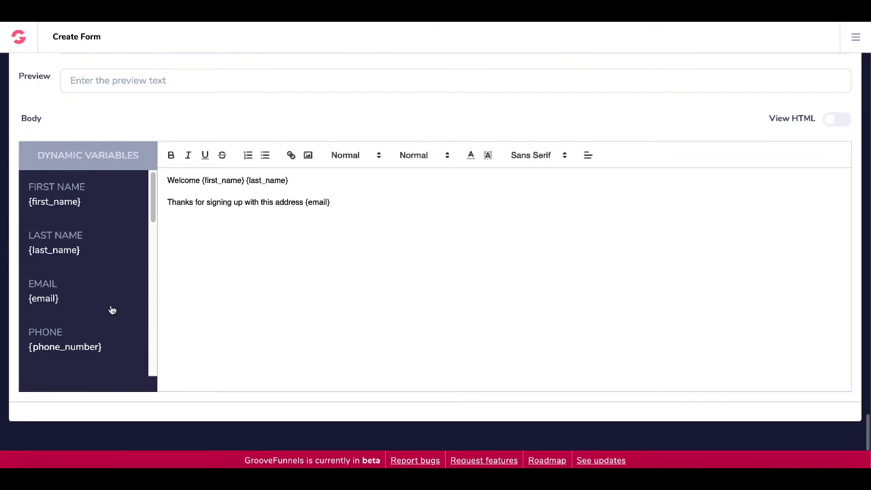
scroll(301, 289, "up", 1)
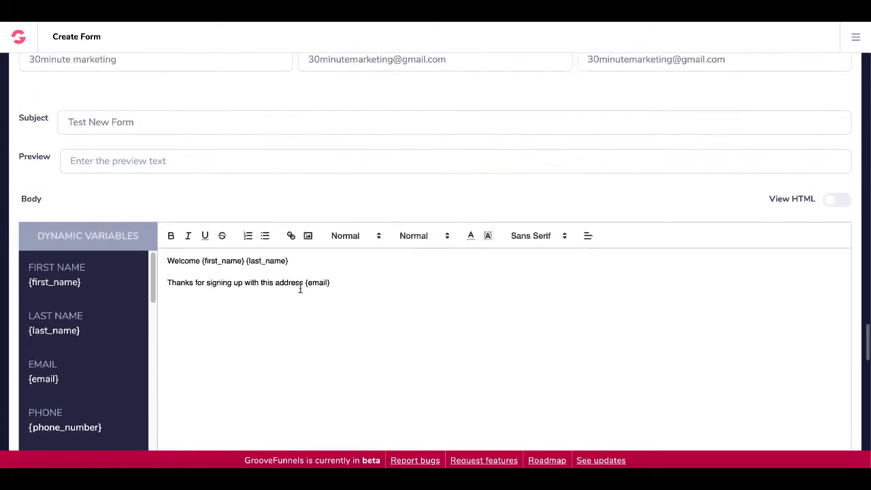
scroll(300, 288, "up", 3)
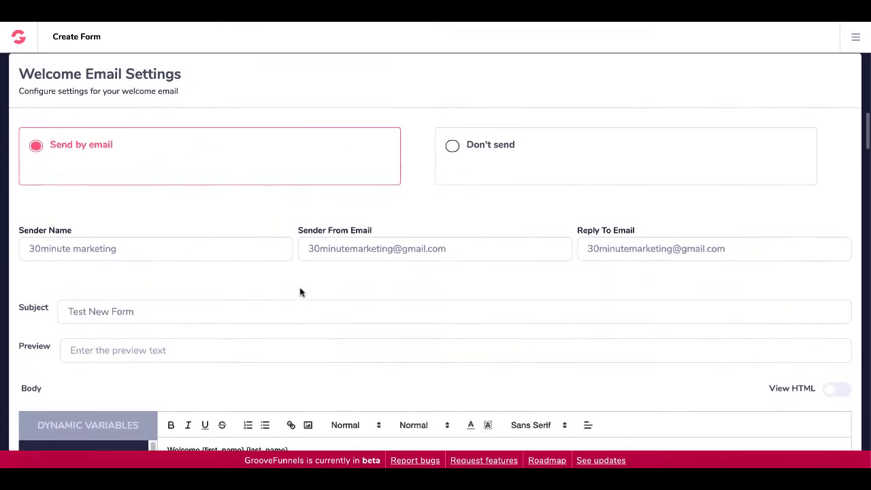
scroll(300, 292, "up", 1)
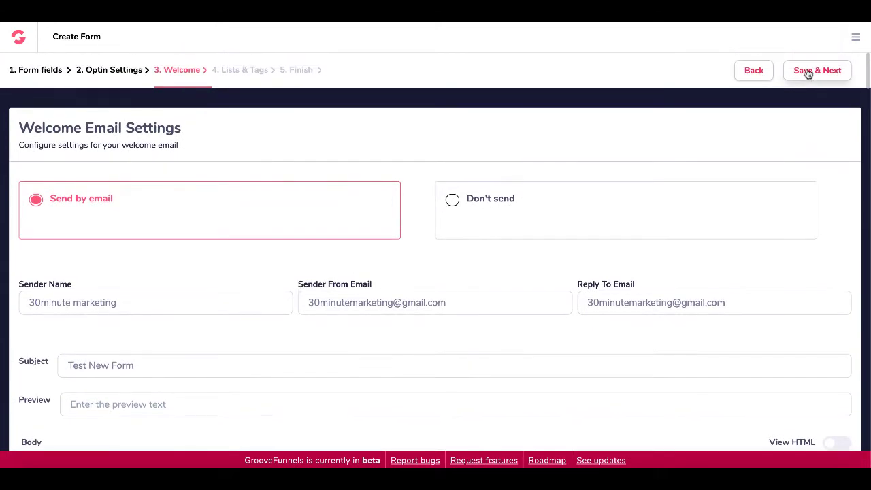
left_click(811, 71)
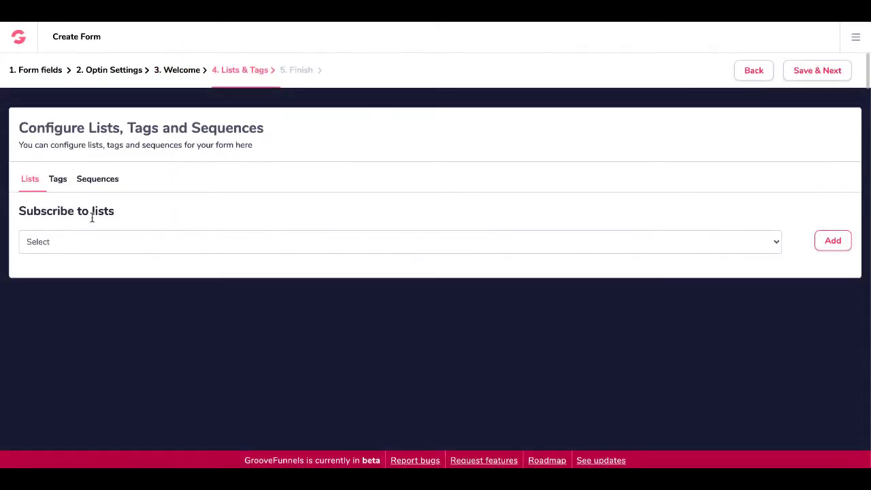
Subscribe form sign-ups to New List
left_click(130, 243)
left_click(105, 255)
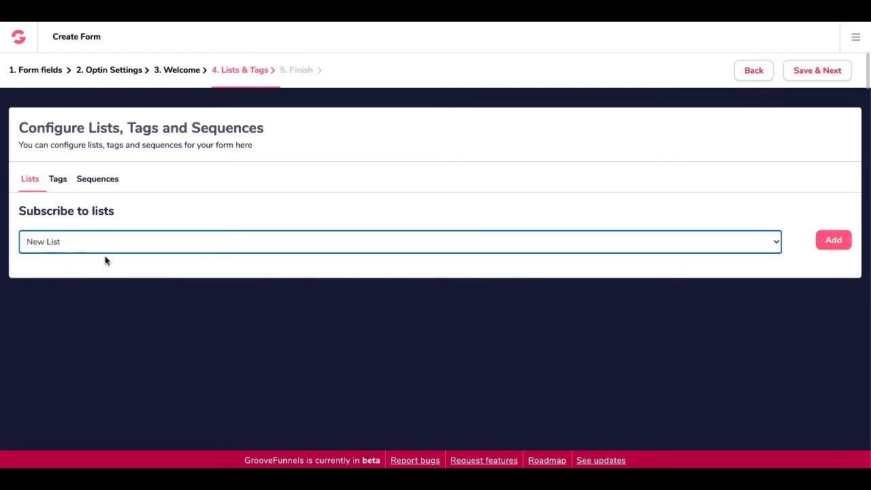
left_click(836, 247)
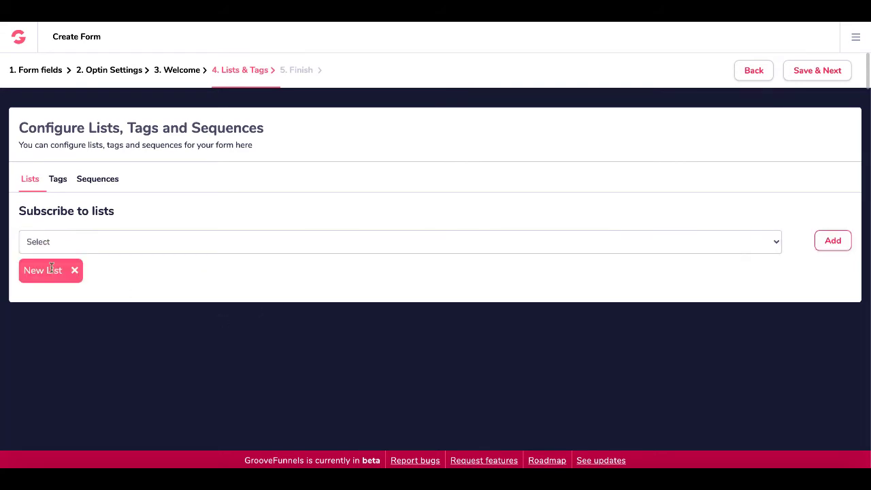
left_click(60, 183)
left_click(103, 183)
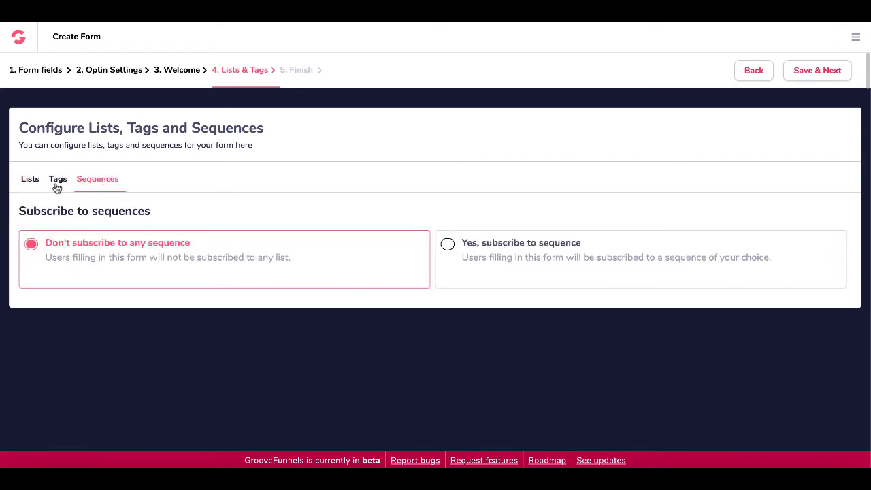
left_click(32, 182)
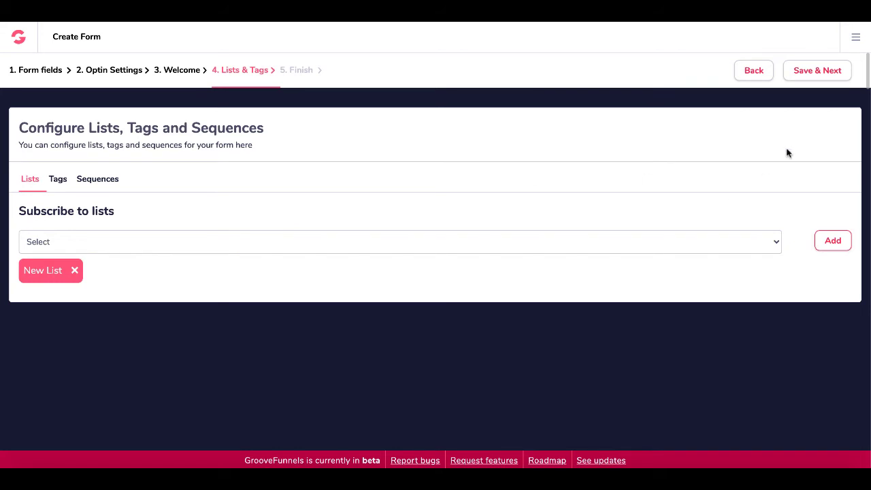
Finish the form and copy its embed code
left_click(810, 73)
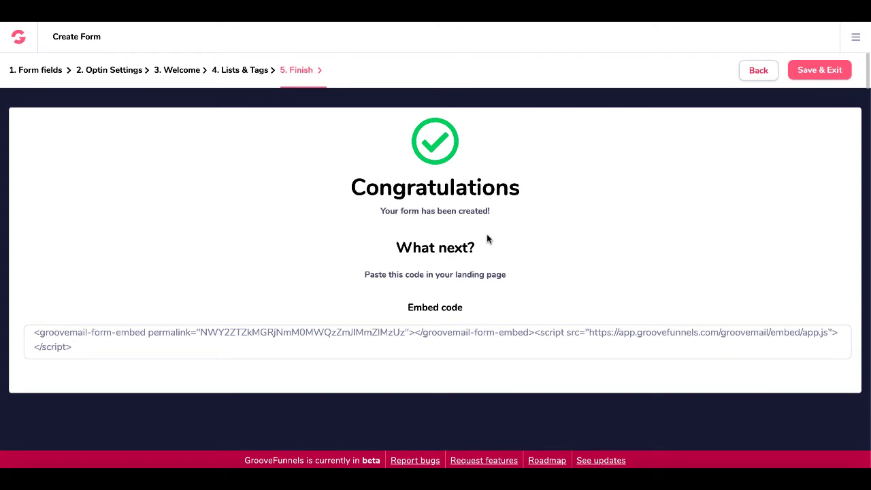
left_click(423, 334)
right_click(424, 335)
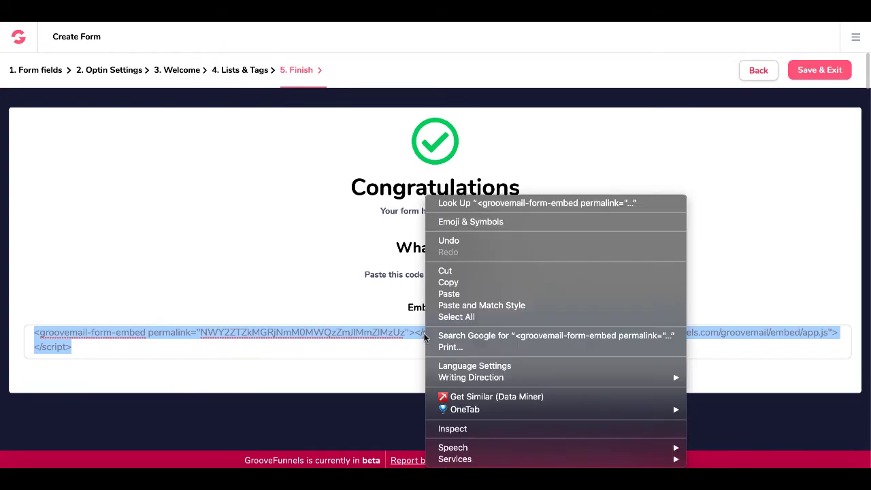
left_click(466, 282)
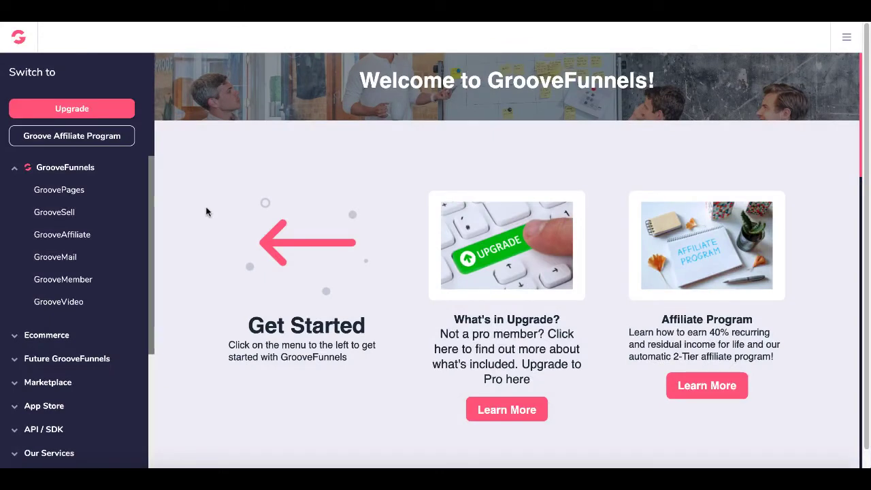
Open the GroovePages page editor for My new site
left_click(67, 194)
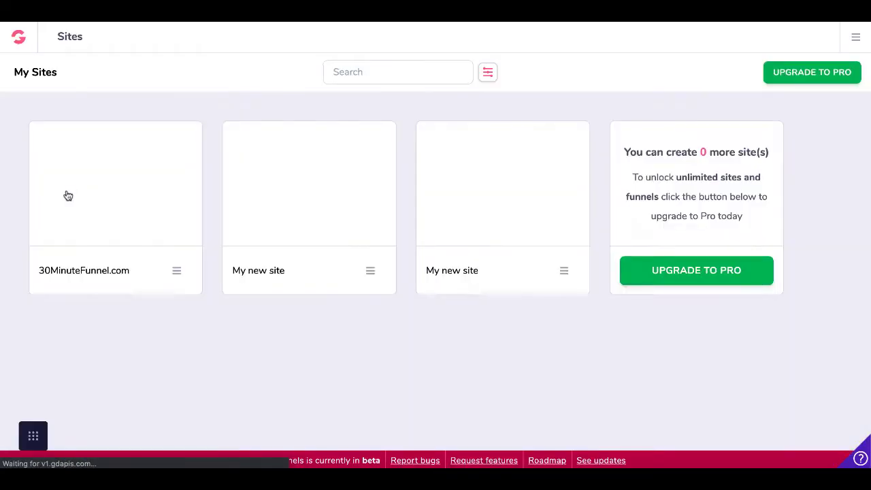
mouse_move(487, 209)
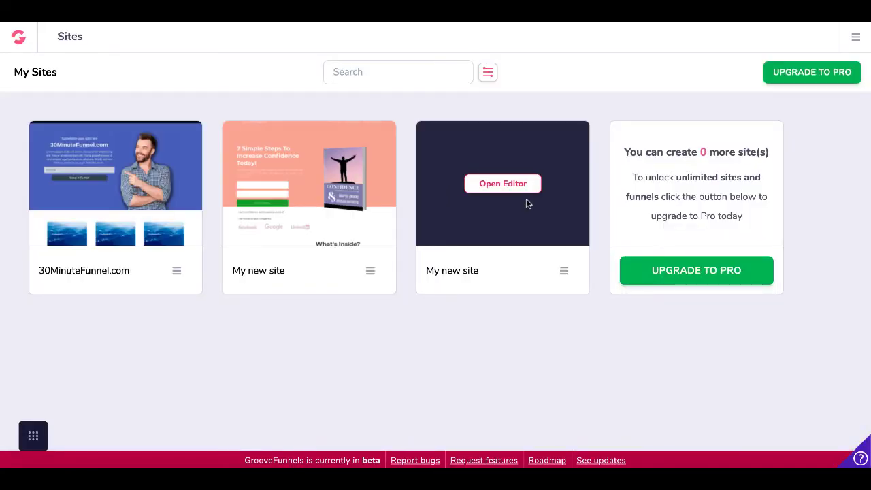
mouse_move(142, 193)
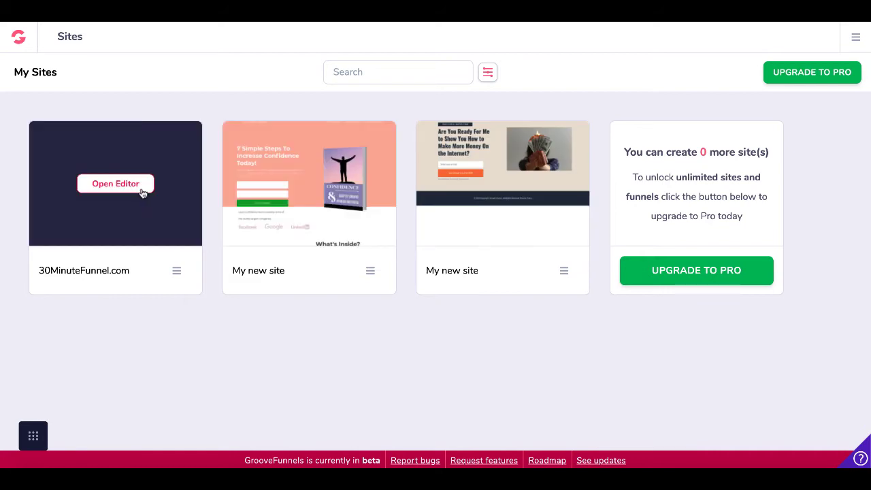
mouse_move(524, 241)
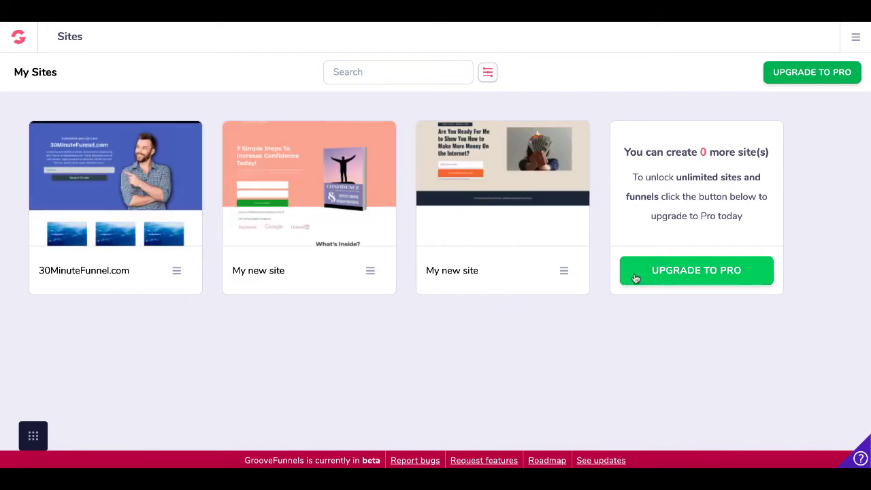
mouse_move(572, 243)
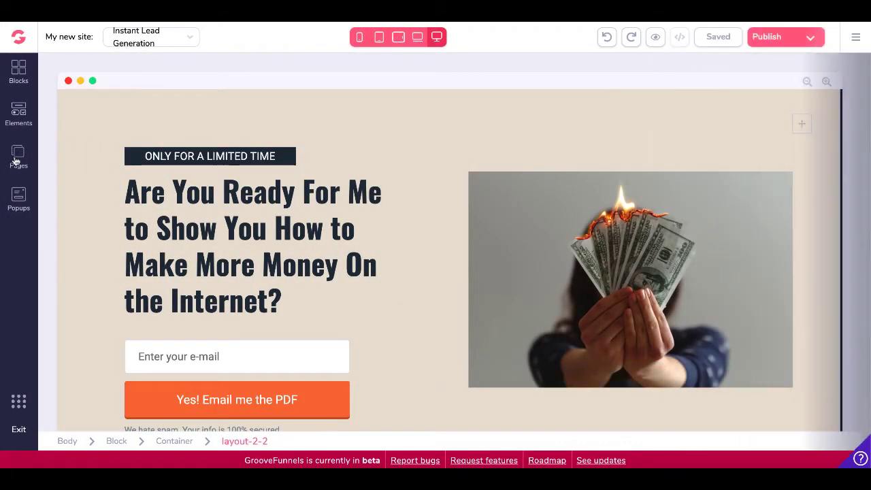
Add a new page using the EBook Landing Page template
left_click(17, 158)
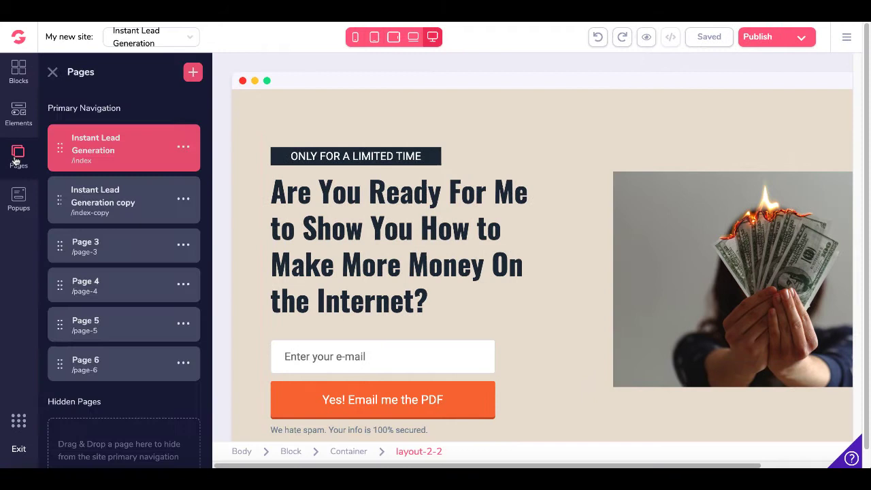
left_click(193, 72)
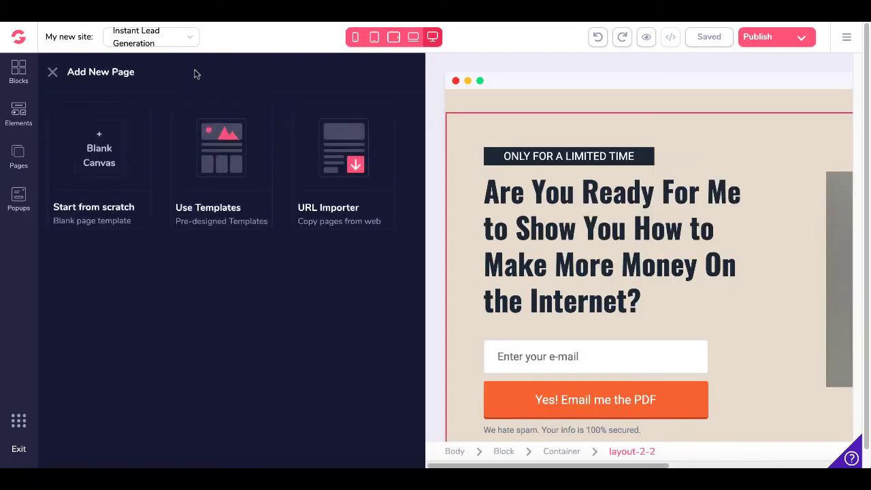
left_click(213, 162)
scroll(218, 284, "down", 5)
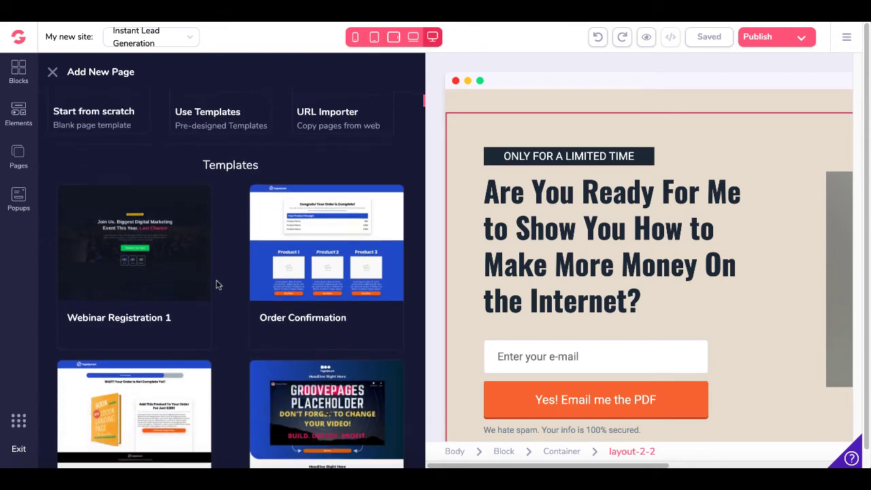
scroll(216, 284, "down", 5)
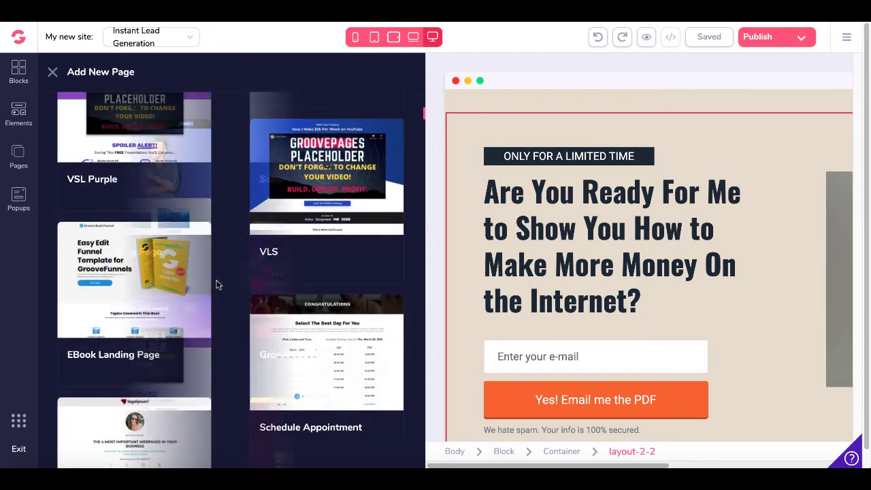
mouse_move(139, 285)
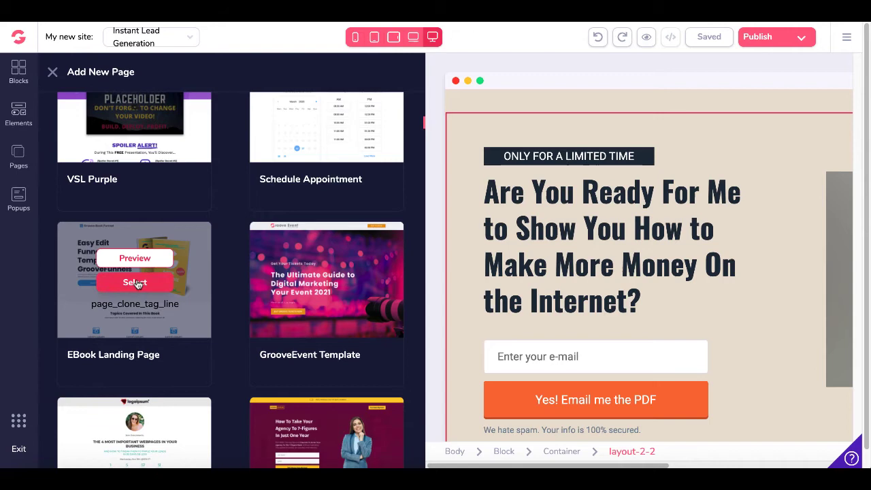
left_click(134, 282)
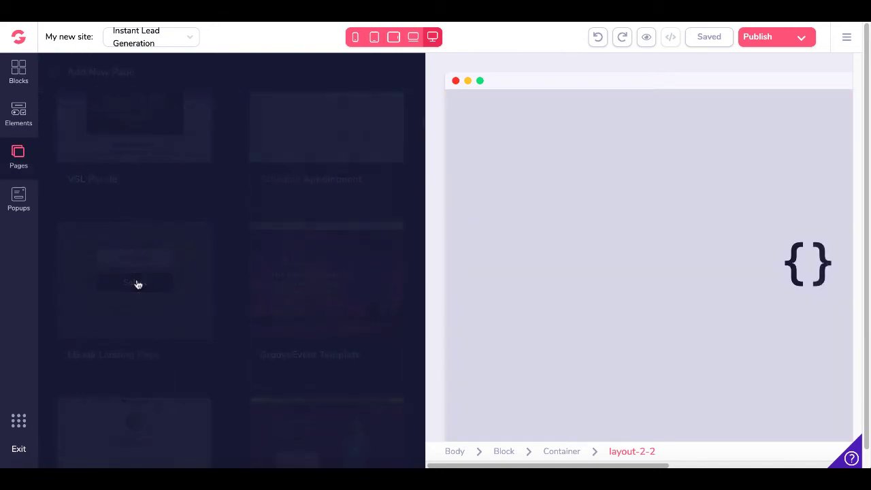
Set the Get FREE button's Link To option to Popup, save Page 7, and show the Popups list
scroll(414, 318, "down", 3)
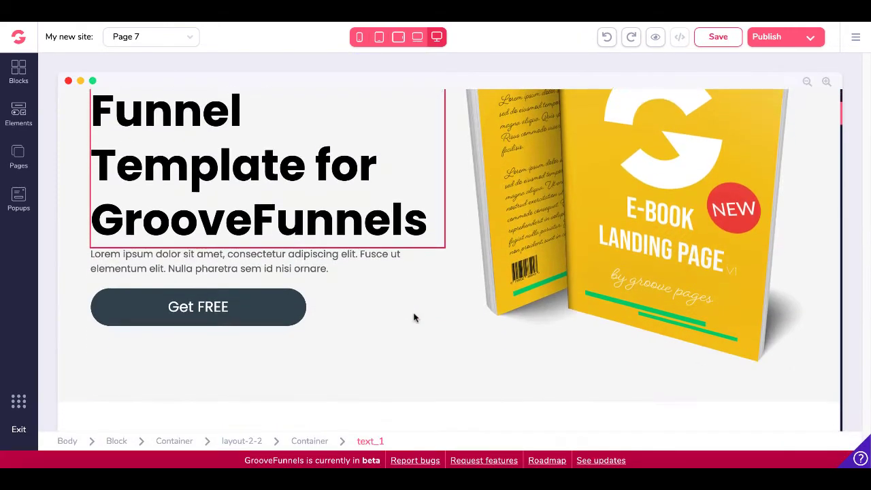
left_click(267, 312)
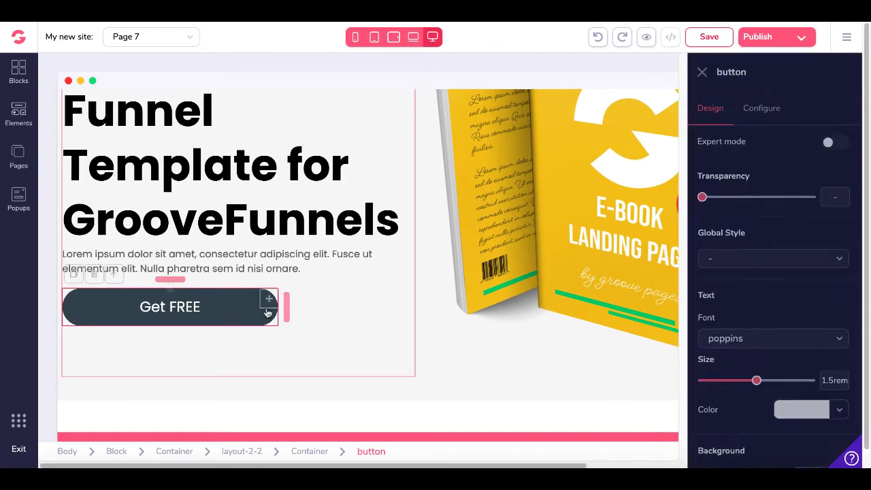
left_click(767, 111)
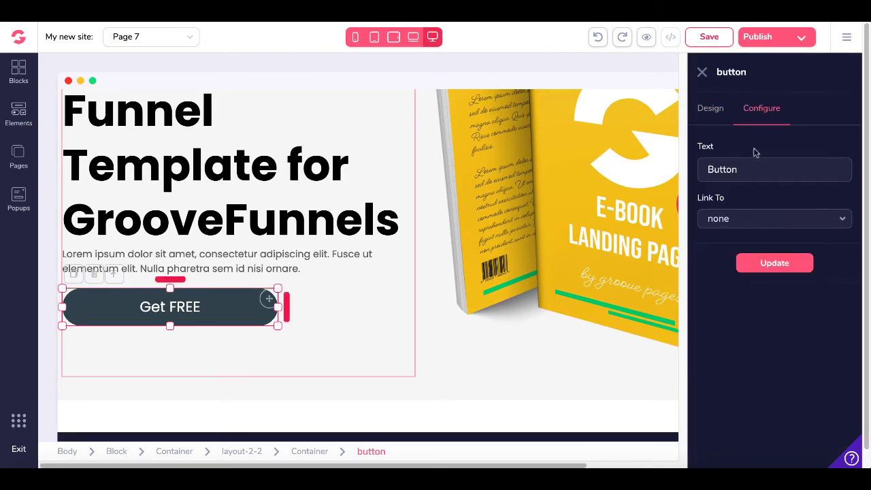
left_click(735, 221)
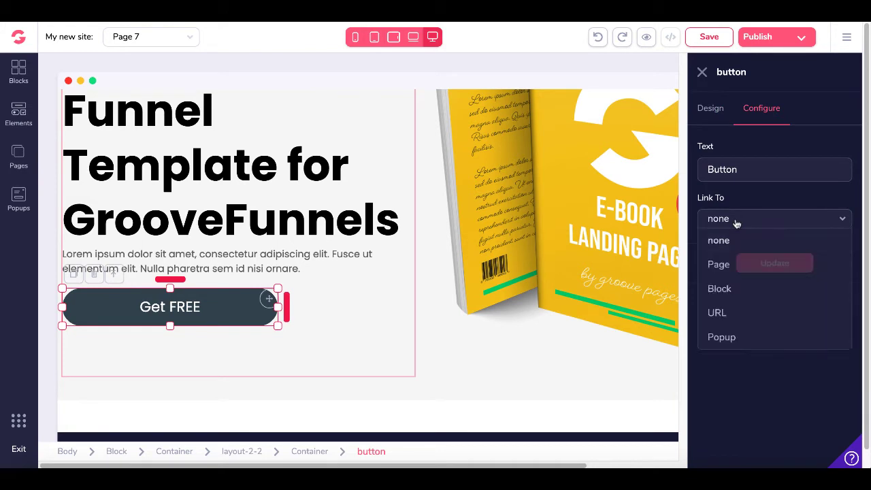
left_click(731, 337)
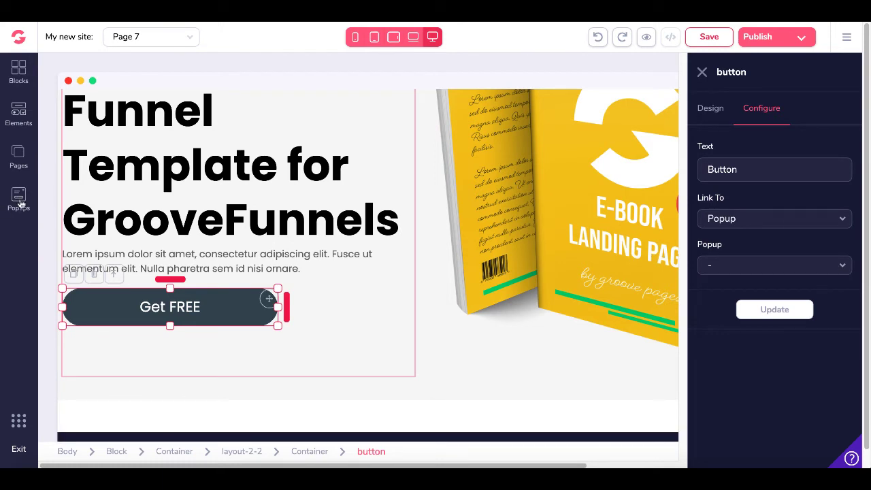
left_click(706, 42)
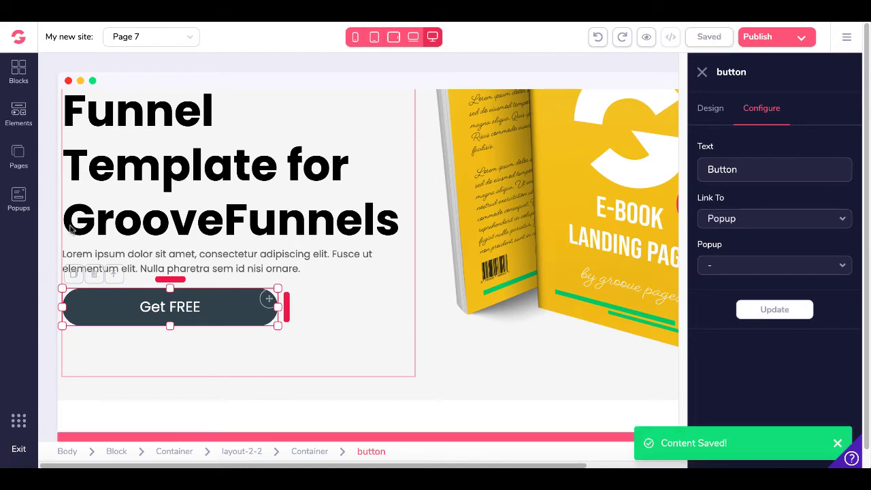
left_click(18, 200)
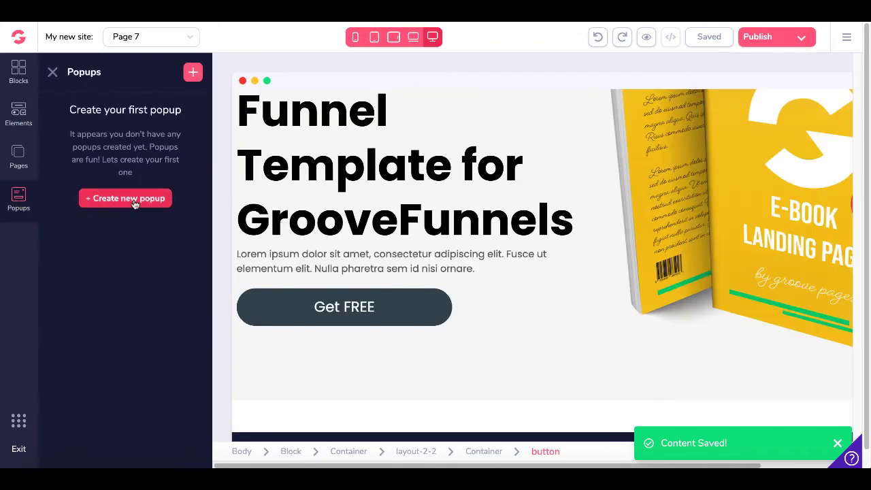
Create a Standard popup named 'New For Popup' shown on Page 7
left_click(130, 199)
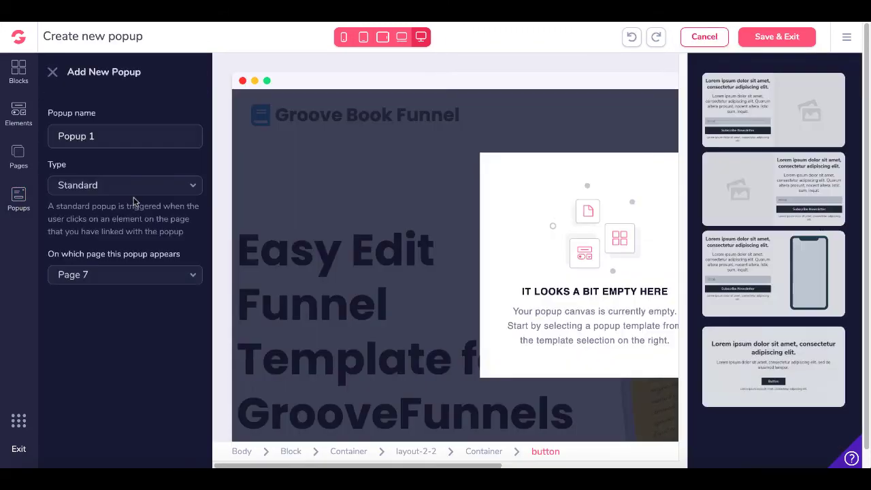
triple_click(103, 136)
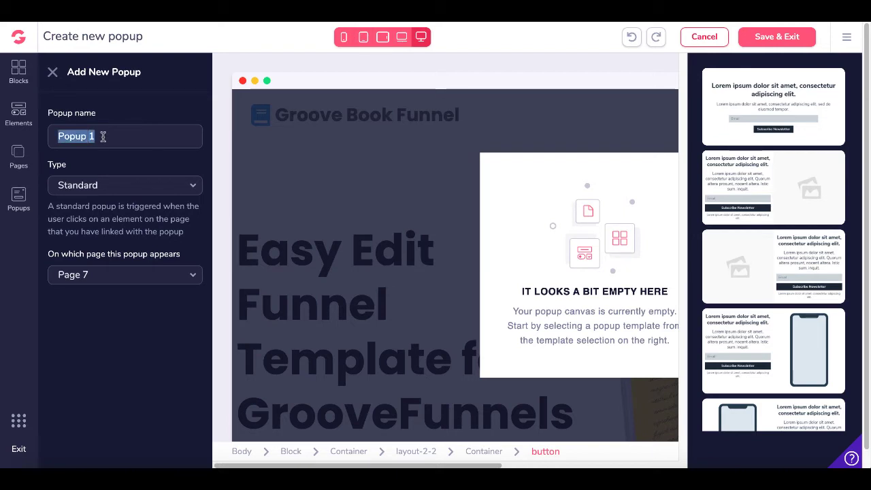
type("New FOrm")
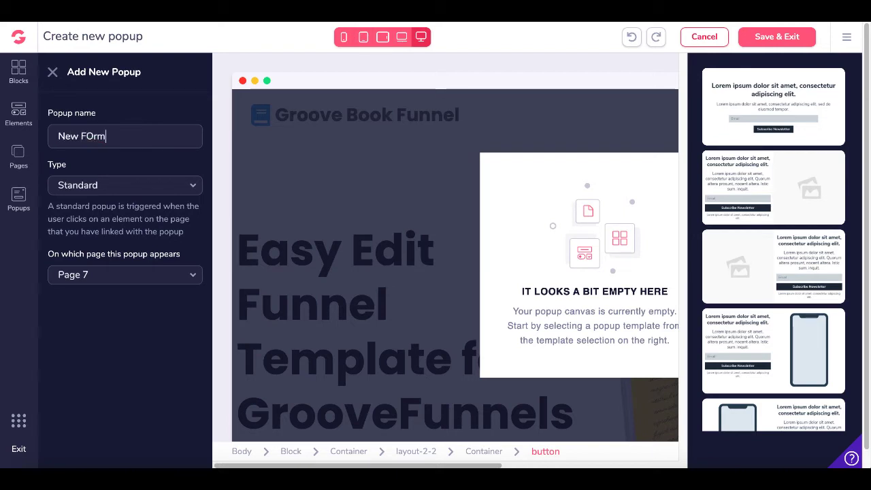
key("BackSpace")
key("BackSpace")
type("r Popup")
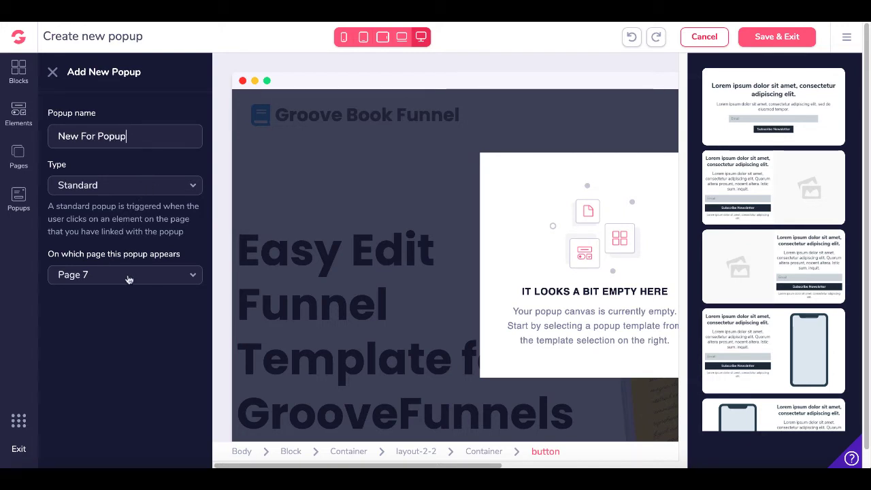
left_click(129, 279)
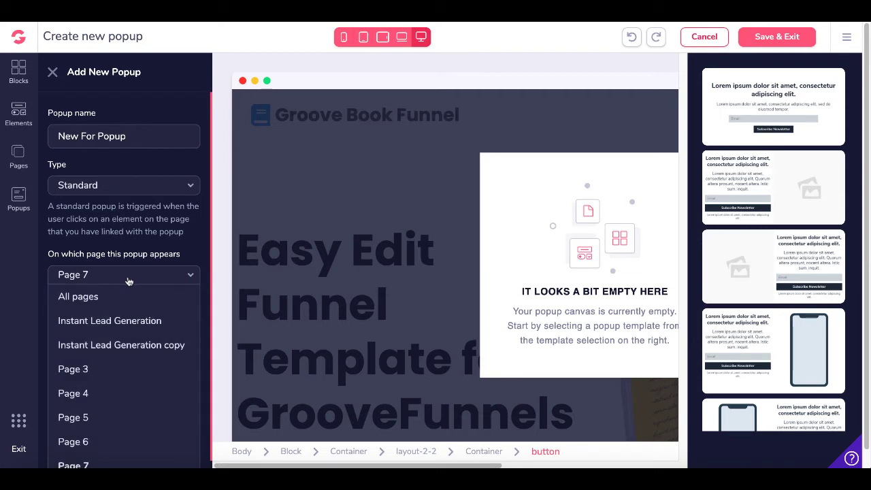
left_click(127, 279)
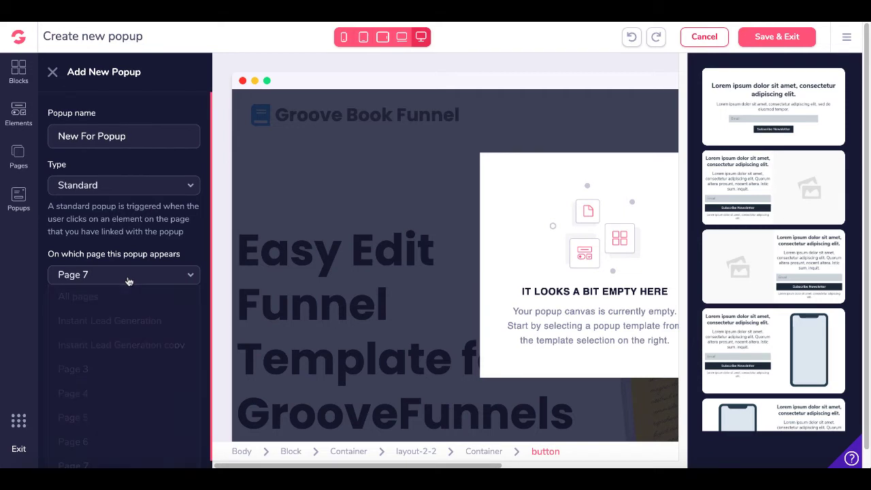
Fill the popup with the heading, text and button template
left_click(513, 249)
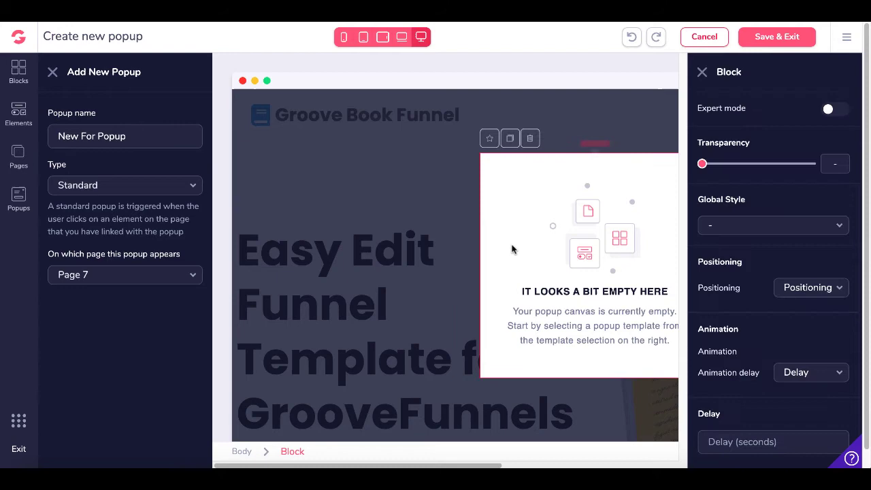
left_click(702, 73)
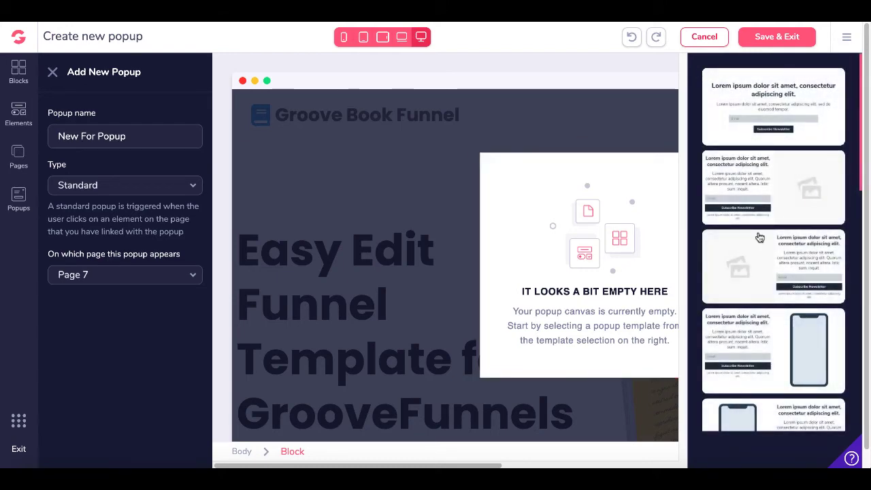
scroll(760, 237, "down", 5)
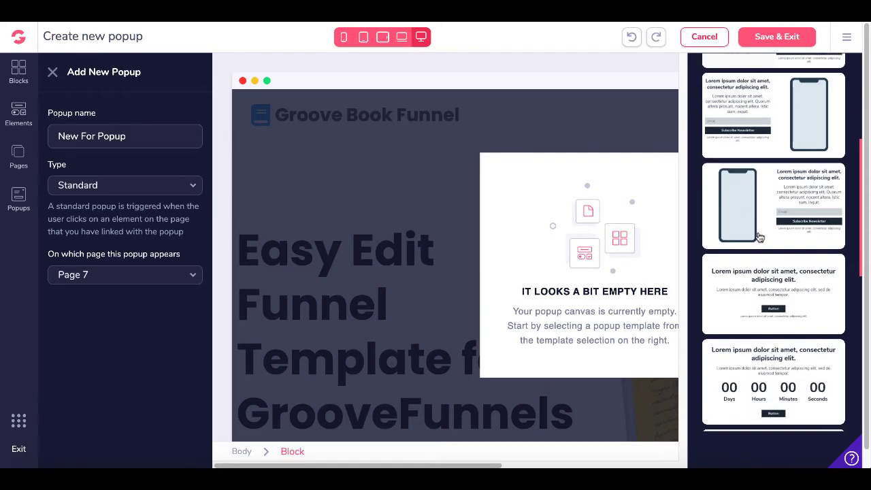
scroll(760, 237, "down", 5)
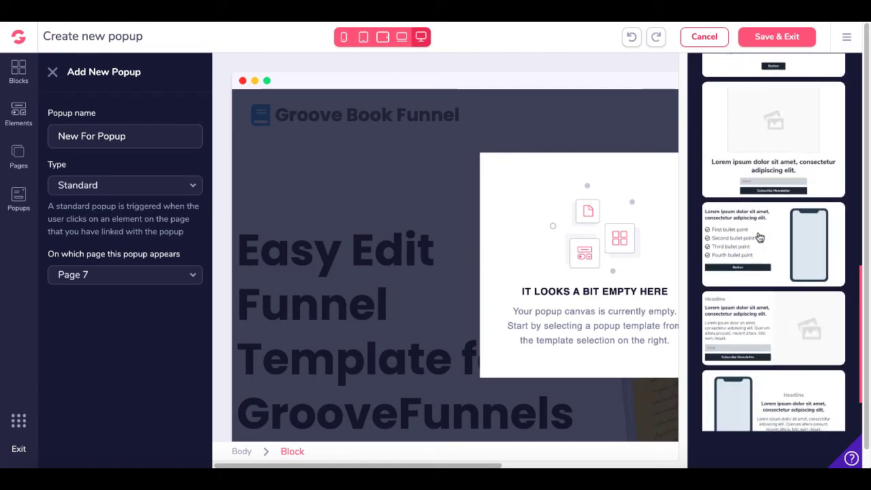
scroll(760, 237, "down", 5)
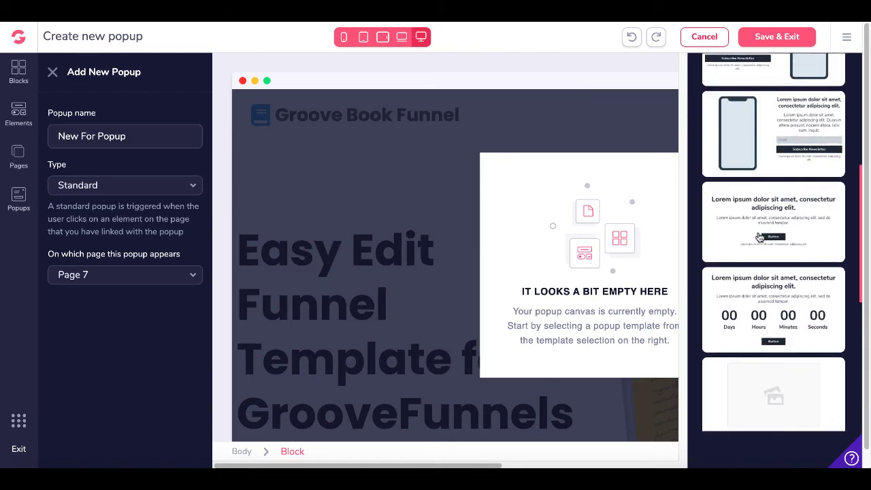
left_click(756, 222)
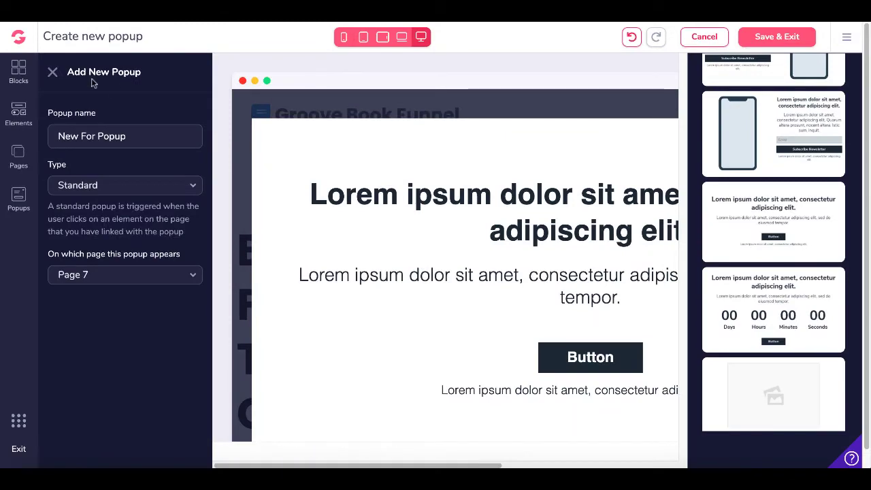
Close the popup settings and list panels, then delete the popup's button
left_click(53, 75)
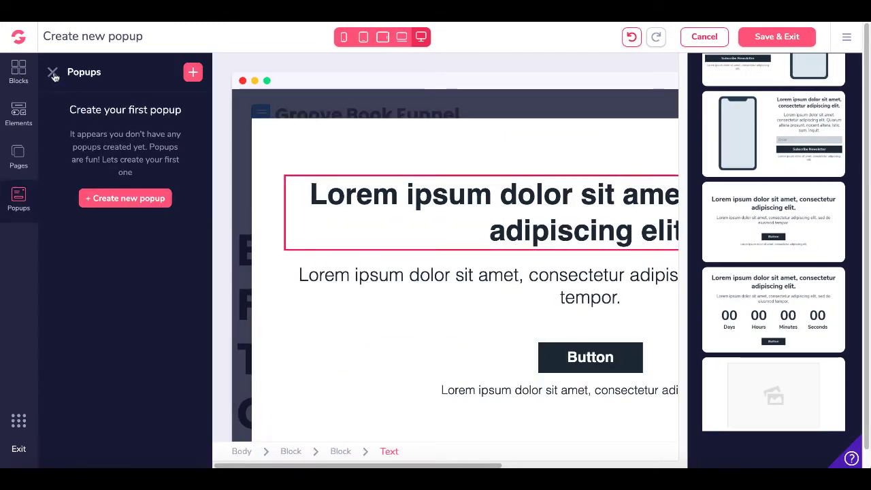
left_click(53, 72)
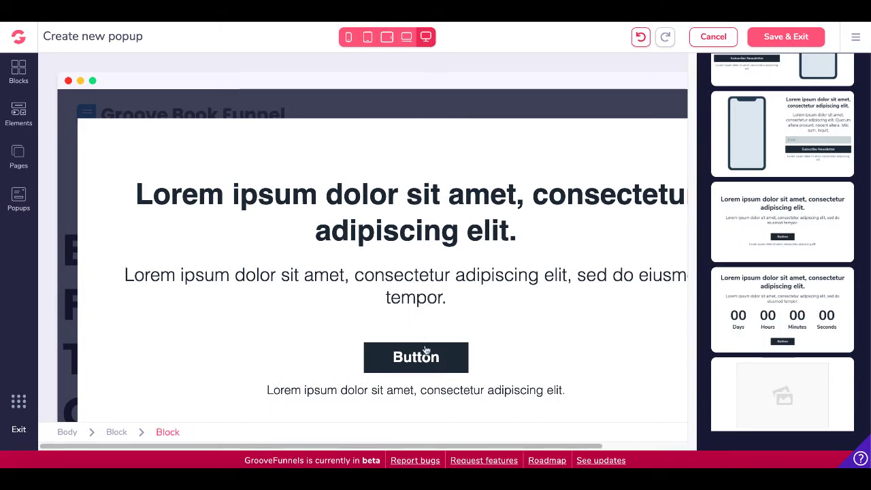
left_click(439, 354)
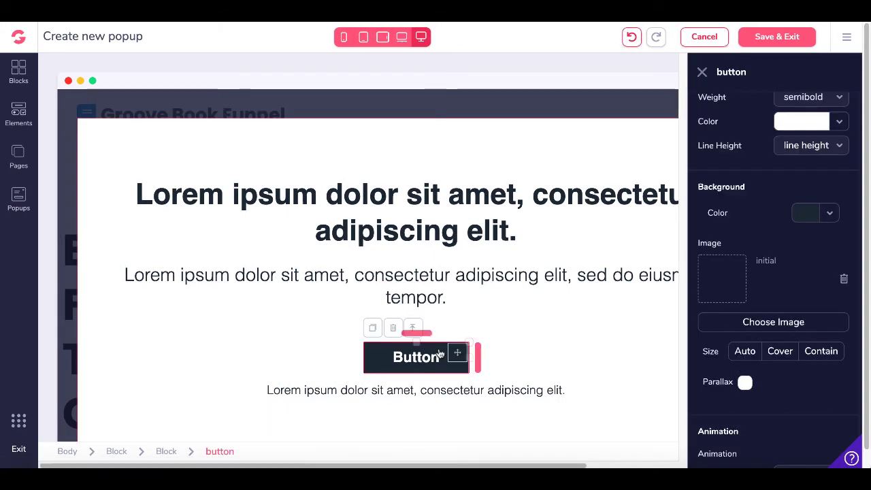
left_click(394, 329)
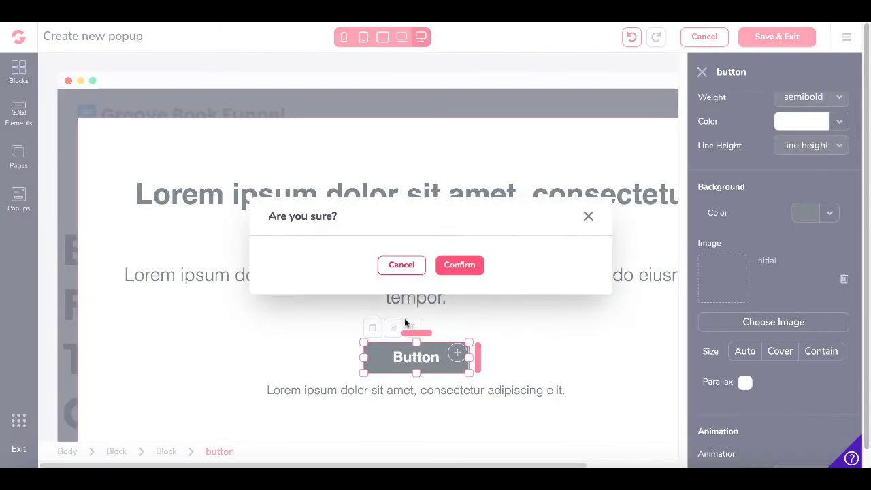
left_click(460, 265)
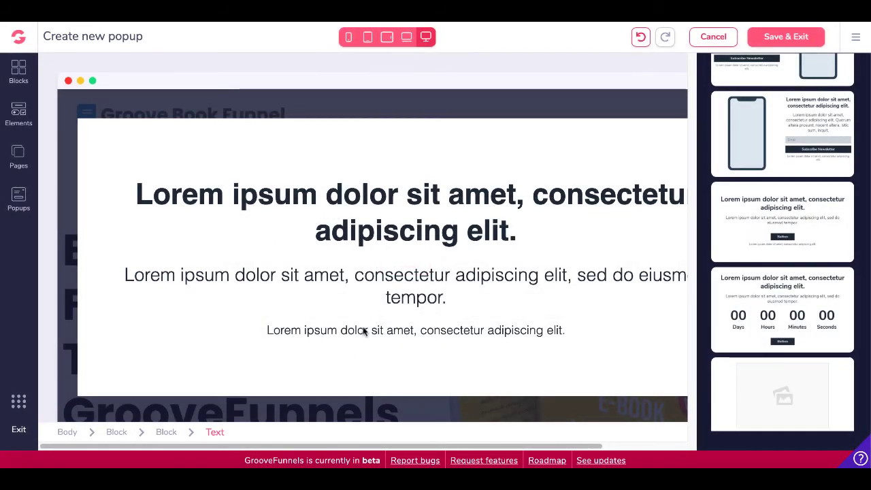
Delete the small text line at the bottom of the popup
left_click(364, 330)
left_click(145, 317)
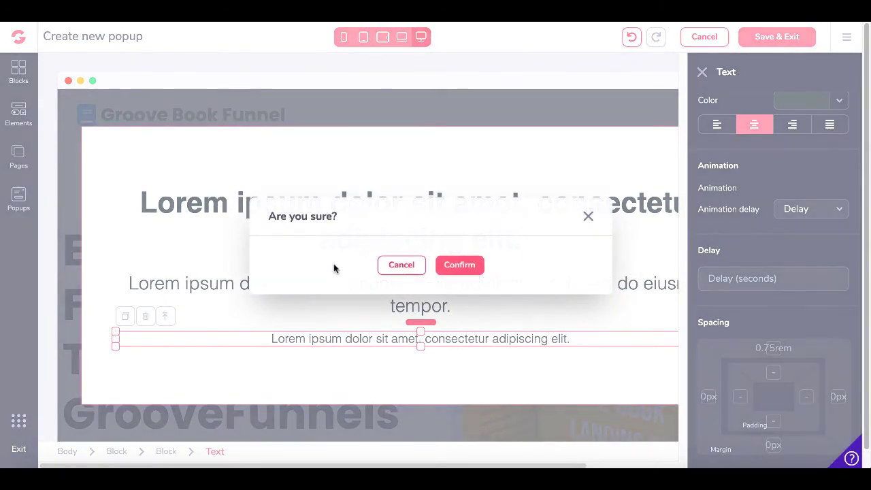
left_click(466, 265)
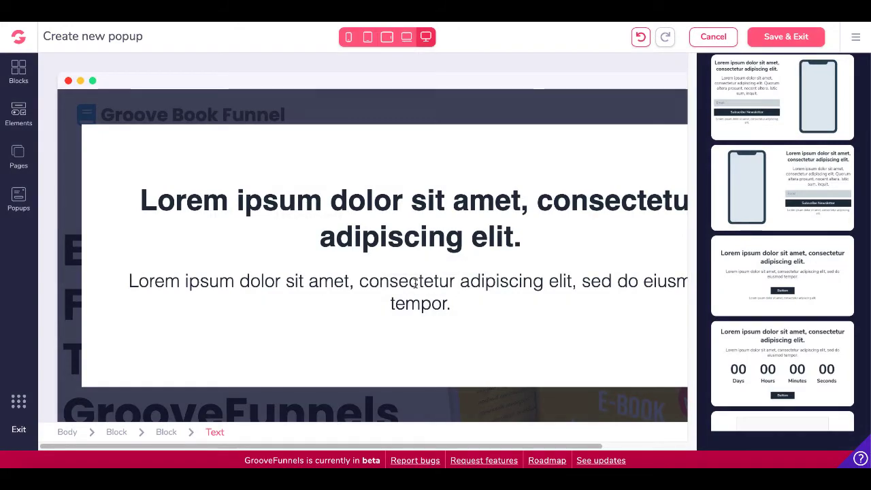
Delete the popup's paragraph
left_click(415, 285)
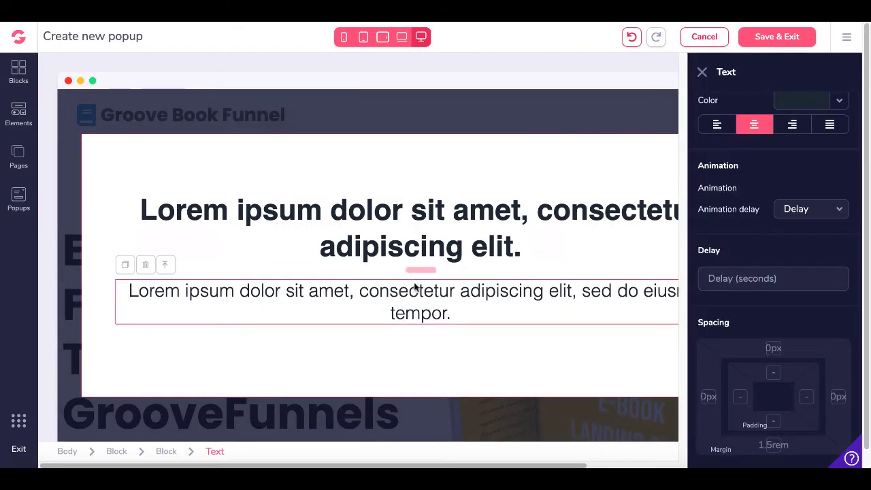
left_click(146, 266)
left_click(461, 267)
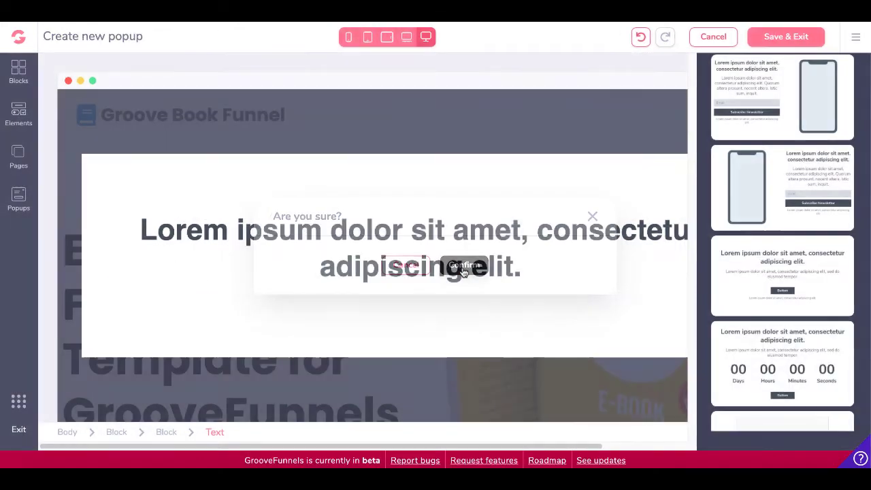
Add a Code Embed element below the popup heading
left_click(18, 112)
scroll(151, 272, "down", 6)
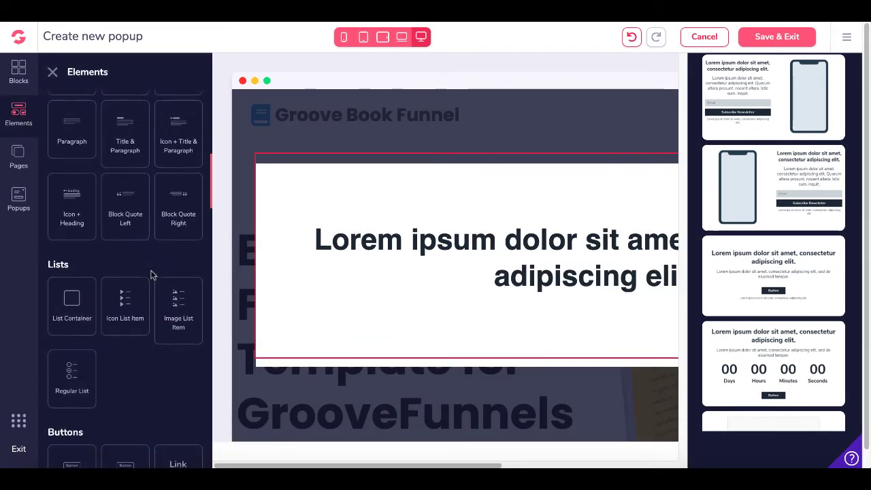
scroll(152, 275, "down", 8)
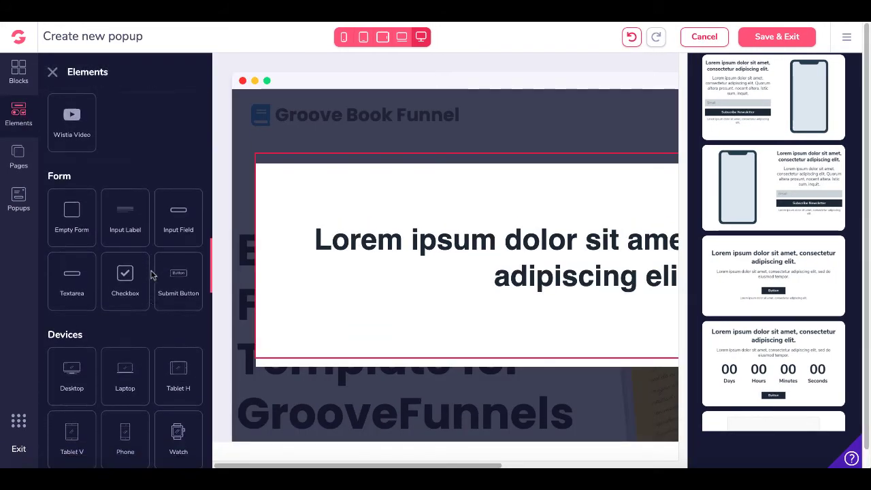
scroll(152, 274, "down", 8)
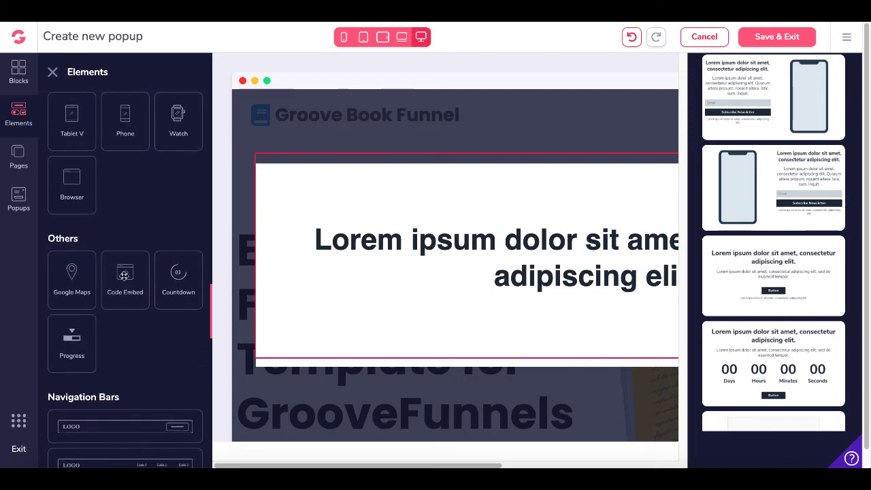
left_click_drag(465, 287, 464, 305)
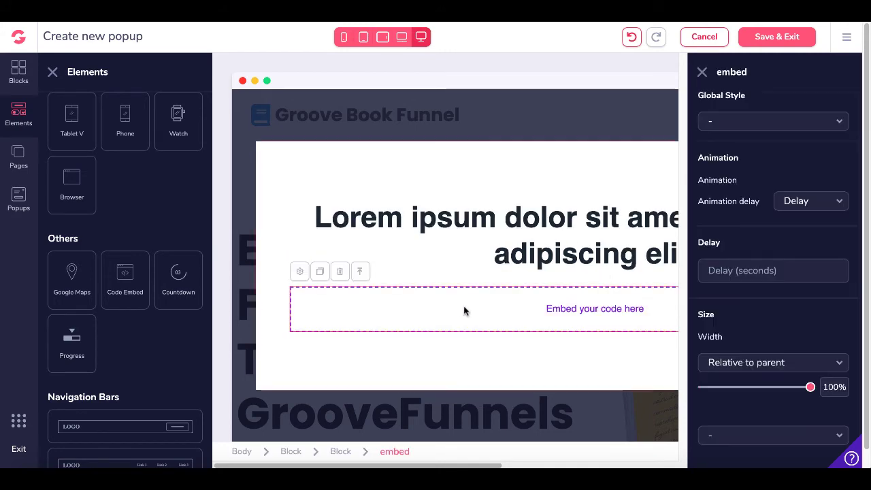
Paste the GrooveMail form code into the embed, save it, and save the popup
left_click(300, 272)
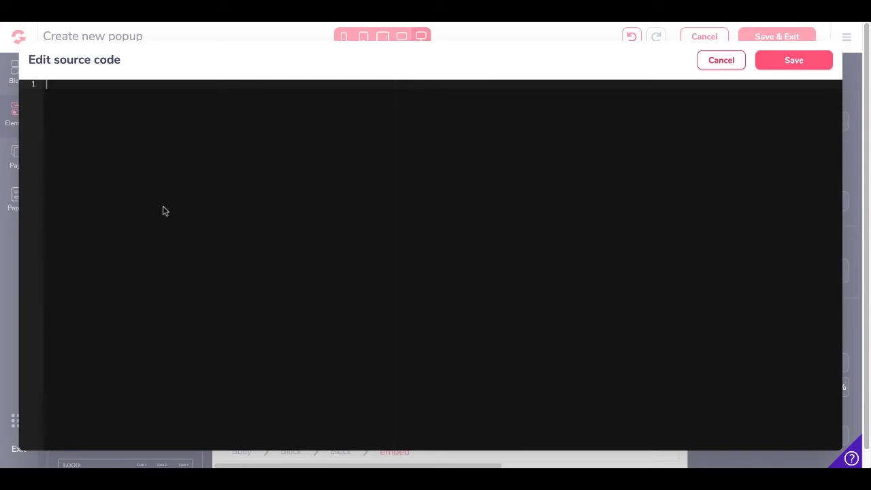
right_click(164, 209)
left_click(194, 283)
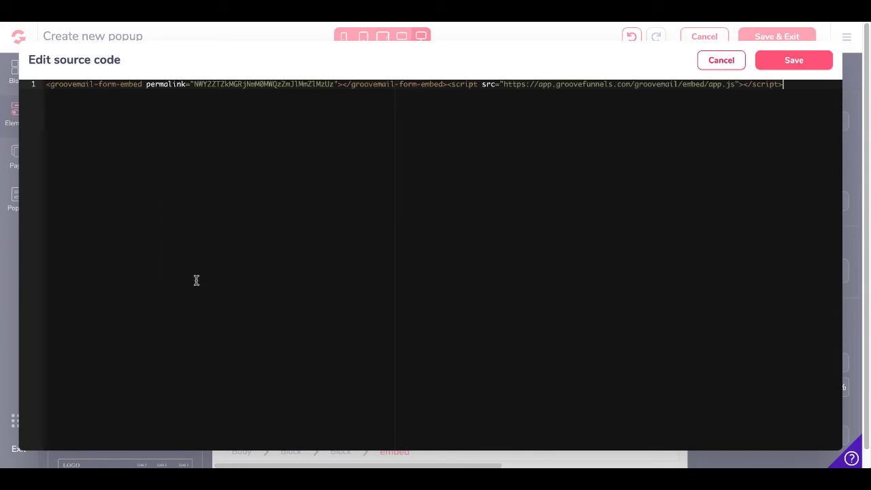
left_click(784, 63)
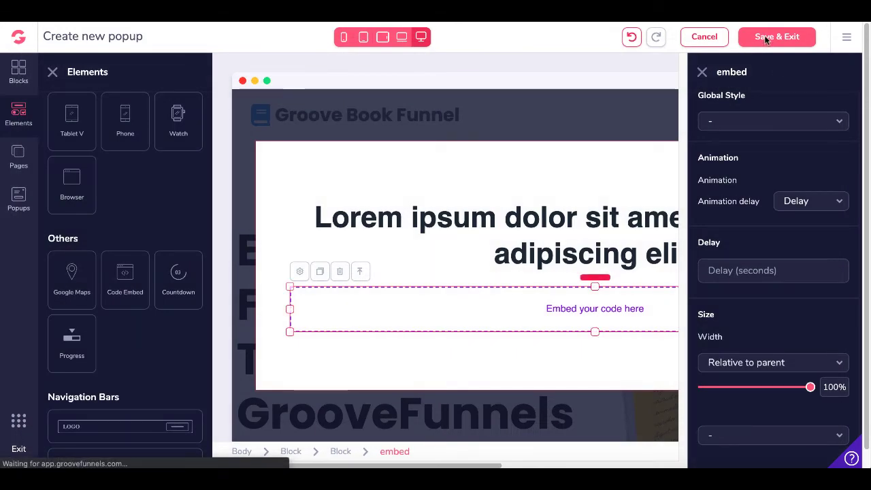
left_click(767, 38)
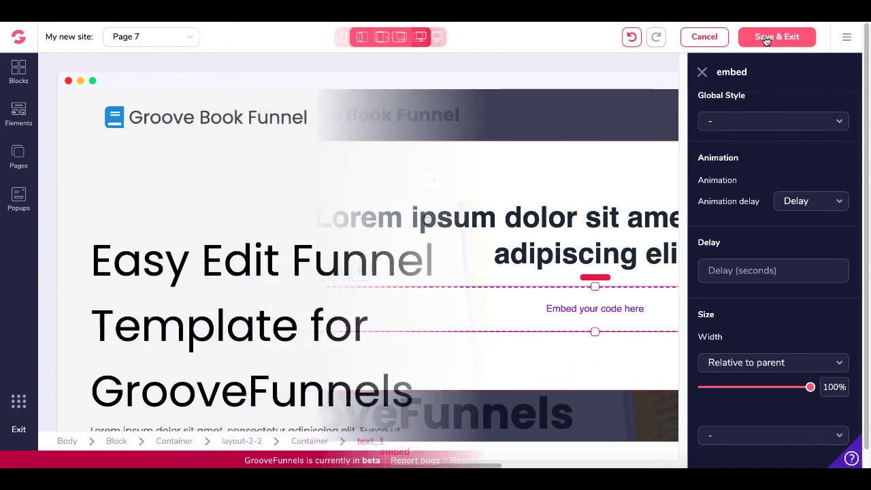
Relabel the Get FREE button 'Click To Sign Up' and link it to the New For Popup popup
scroll(461, 292, "down", 3)
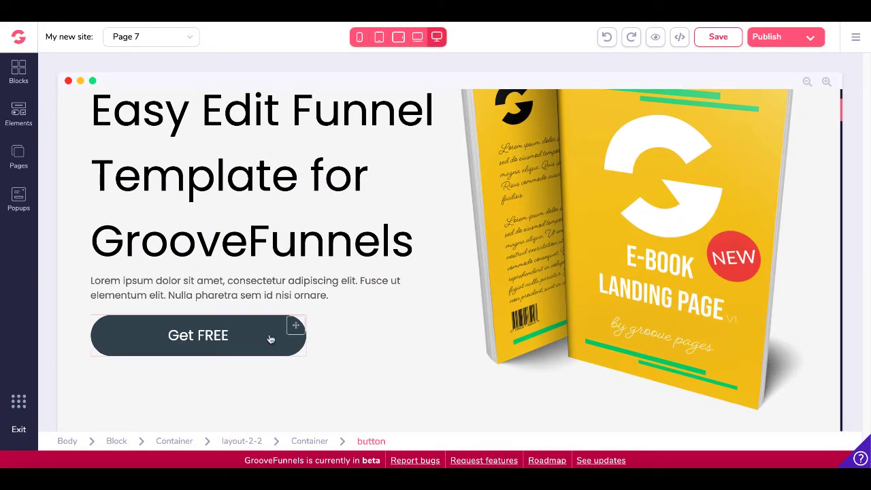
left_click(271, 339)
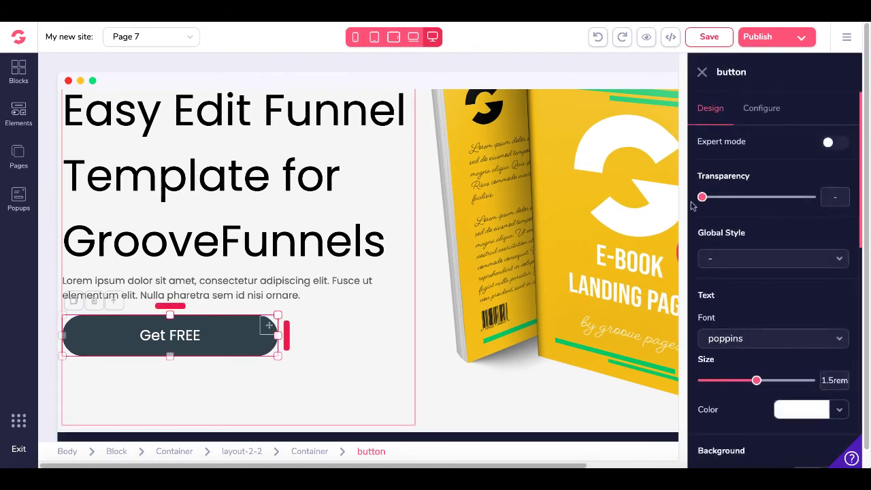
left_click(768, 108)
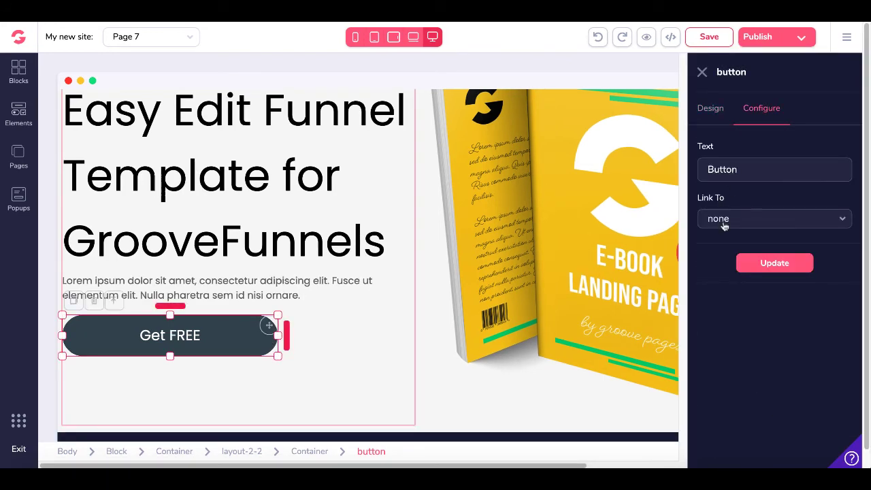
double_click(726, 170)
type("Click To Sign Up")
left_click(770, 219)
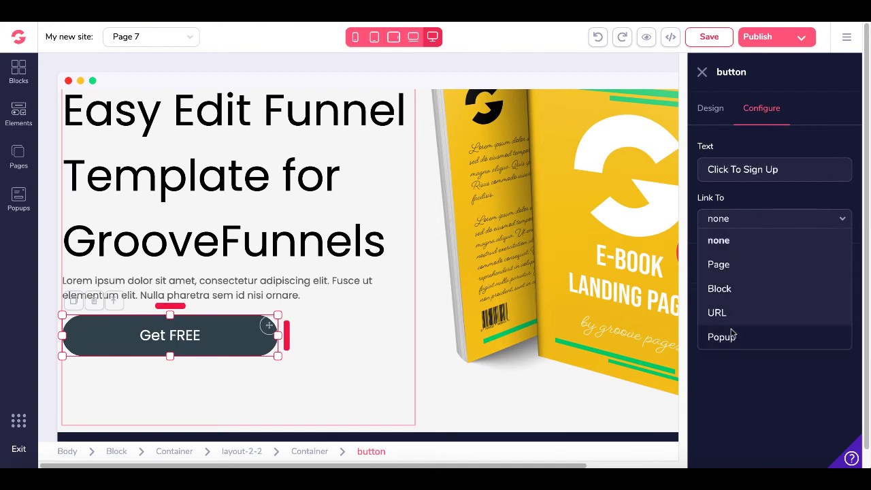
left_click(732, 337)
left_click(727, 272)
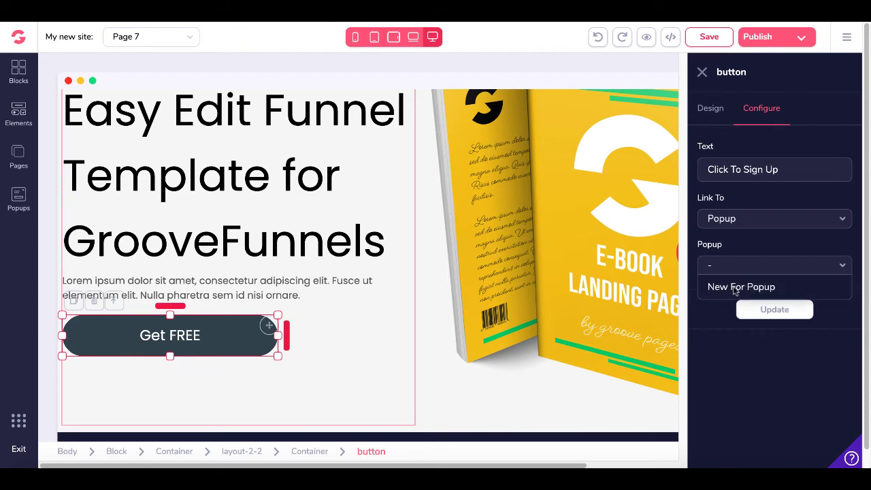
left_click(735, 287)
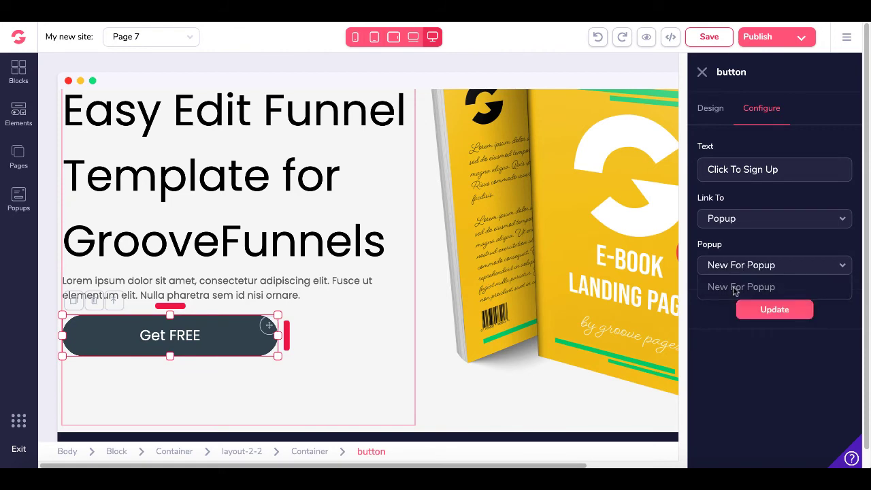
left_click(767, 317)
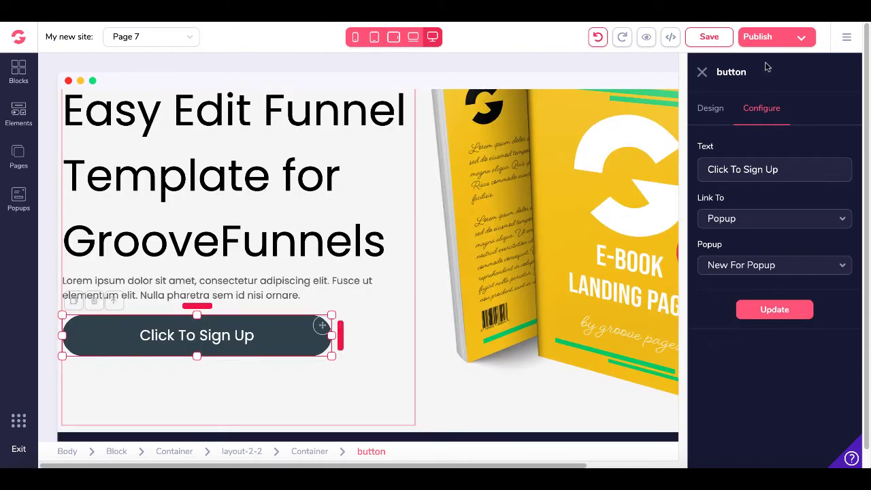
Publish Page 7 to the GroovePages-hosted site under the money page path
left_click(802, 39)
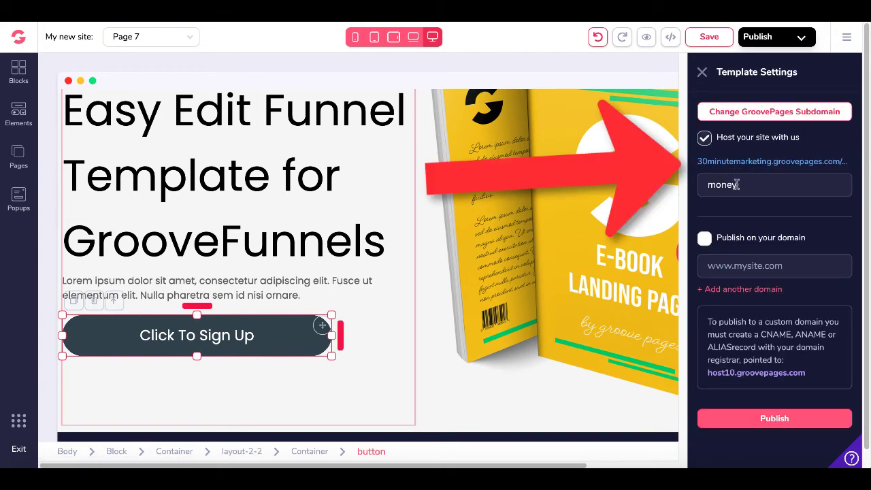
left_click(747, 425)
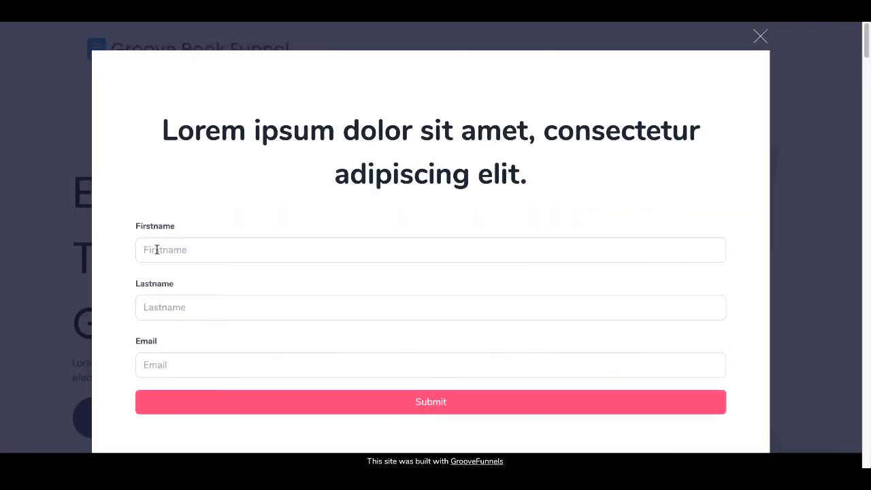
Fill the live popup form with the test lead's first name, last name and saved e-mail, then submit
left_click(156, 250)
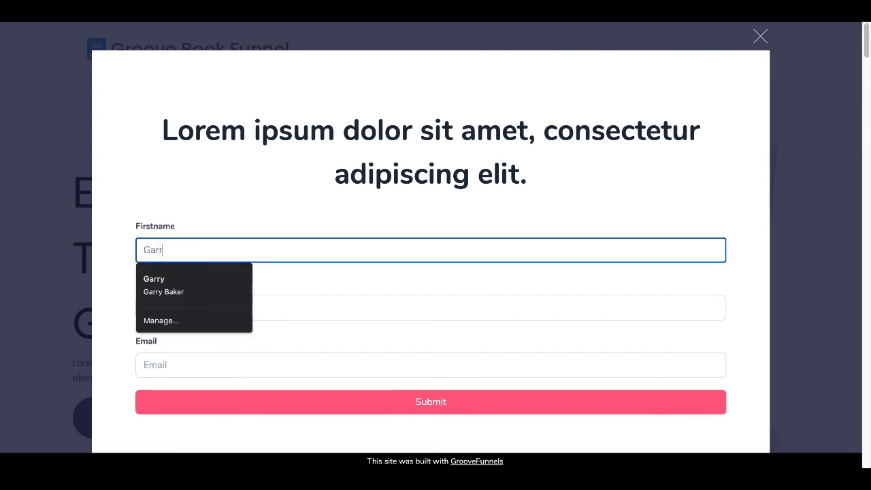
key("Tab")
key("Tab")
type("3")
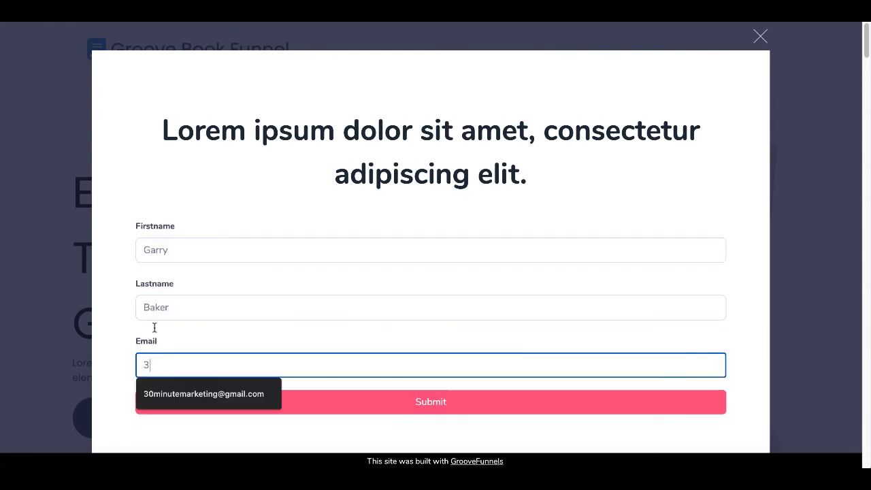
left_click(164, 398)
left_click(202, 402)
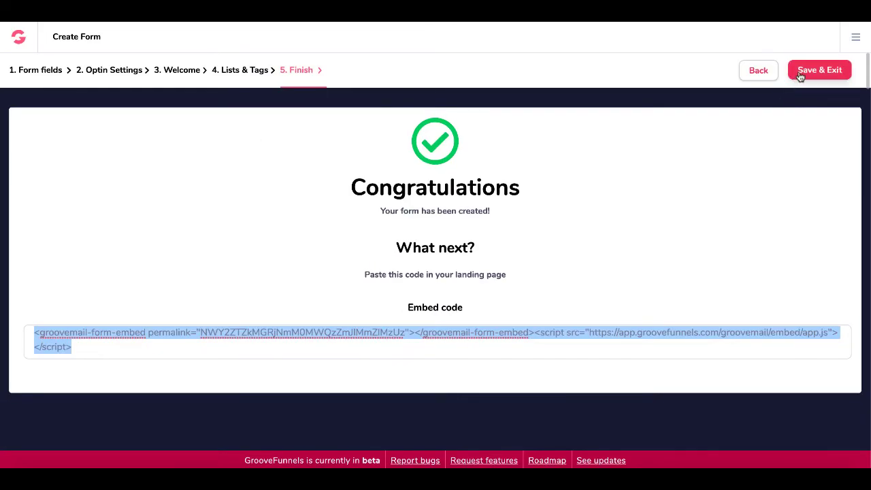
Save the form, then open the test lead's record from the Leads list
left_click(809, 71)
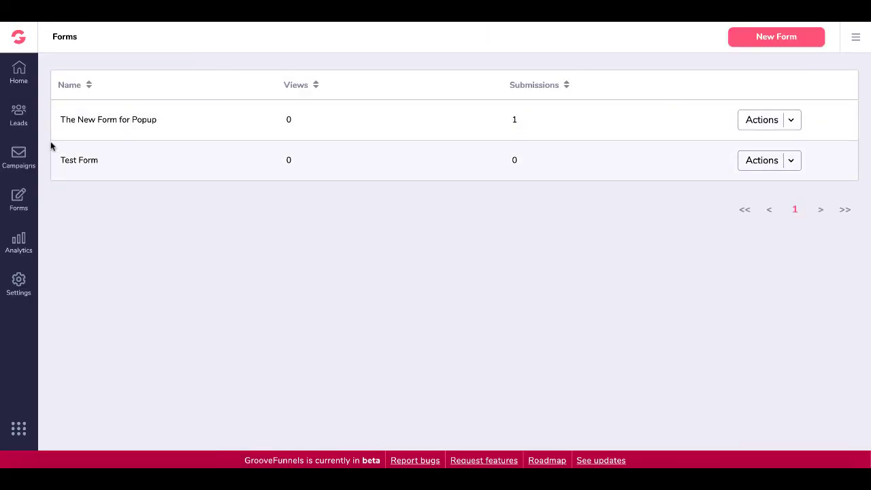
left_click(21, 119)
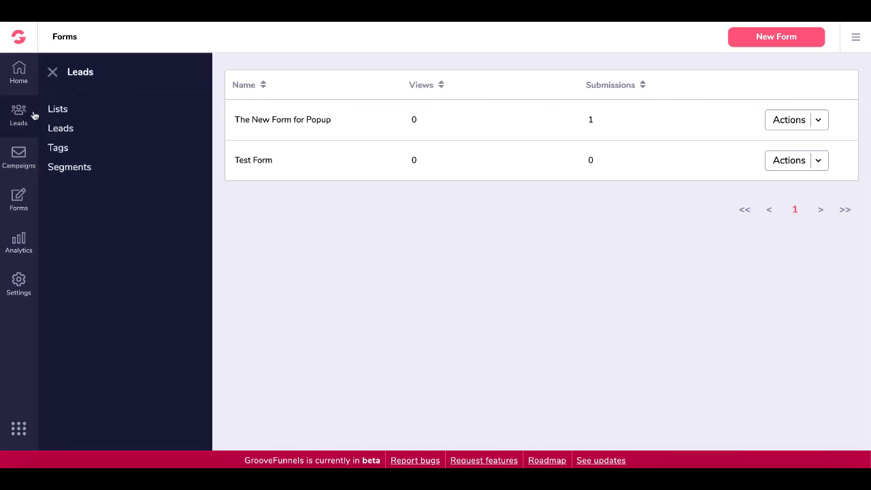
left_click(64, 110)
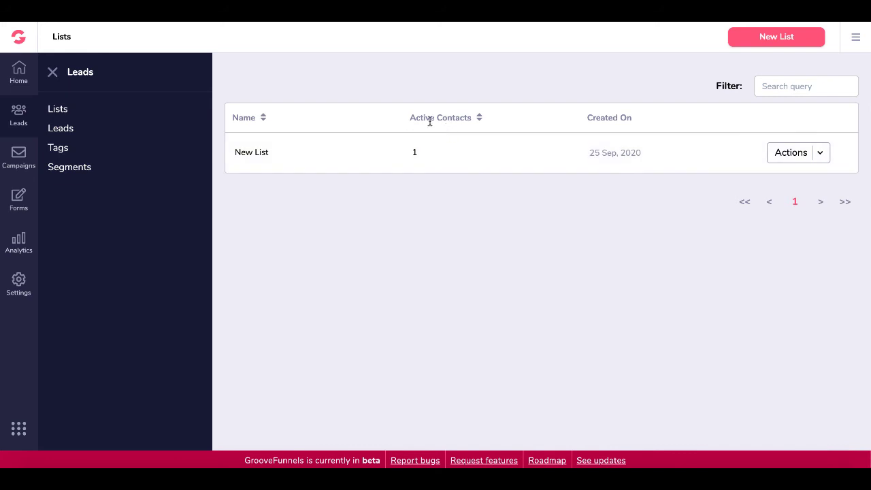
left_click(60, 128)
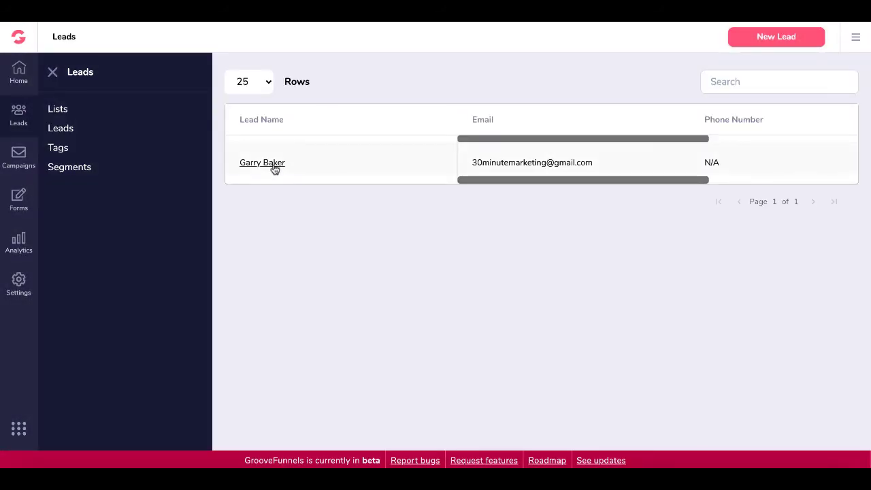
left_click(273, 165)
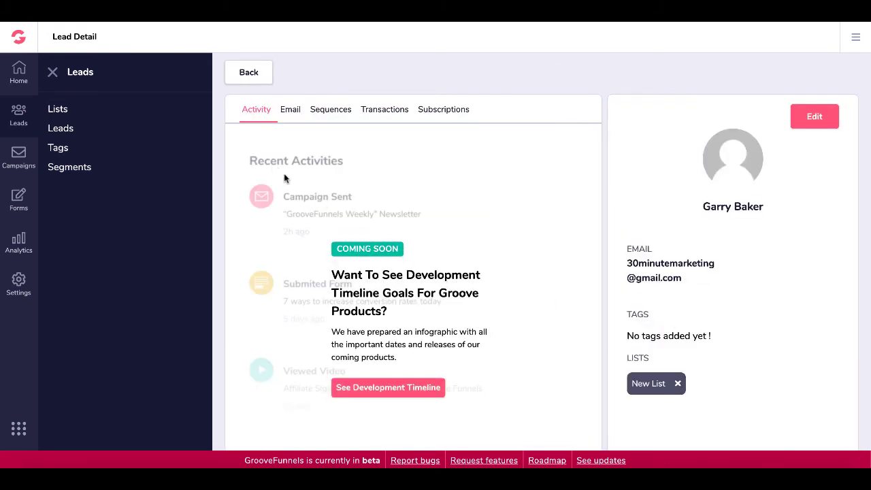
Browse the lead's Email, Sequences, Transactions, Subscriptions and Activity tabs
left_click(291, 111)
left_click(332, 112)
left_click(387, 111)
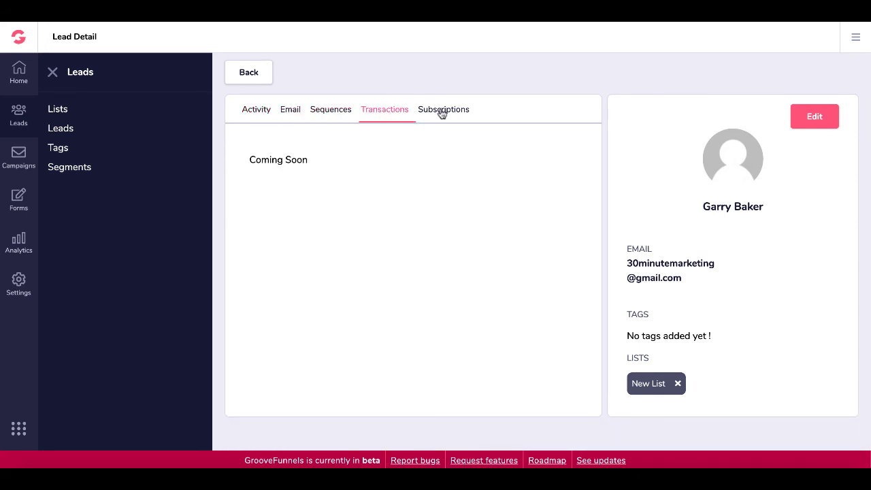
left_click(443, 113)
left_click(270, 112)
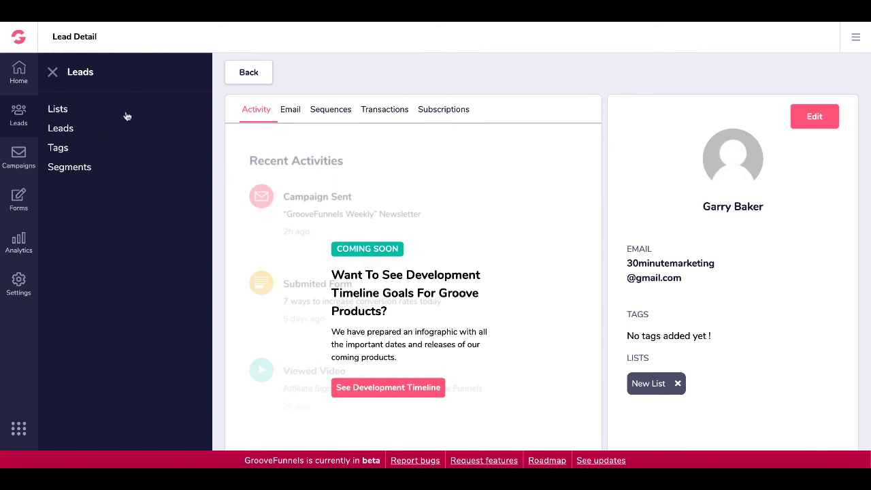
Review the dashboard, Lists analytics and New List detailed stats, then show the Leads table
left_click(21, 79)
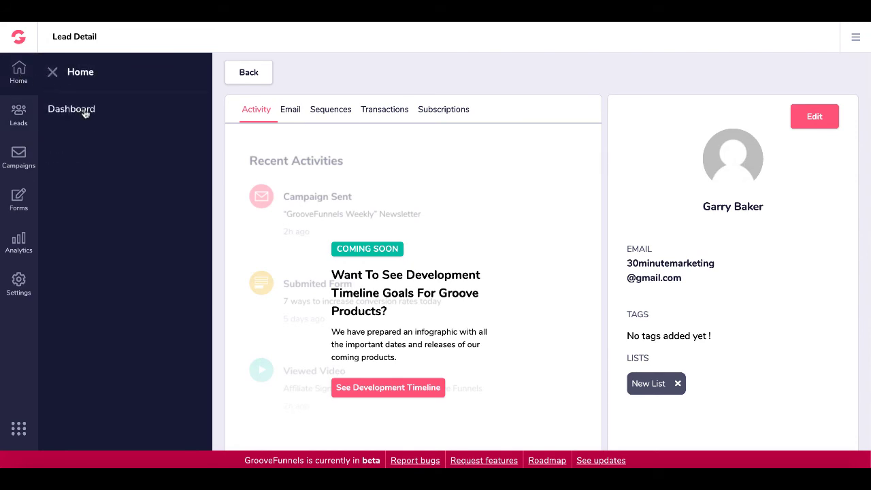
left_click(85, 112)
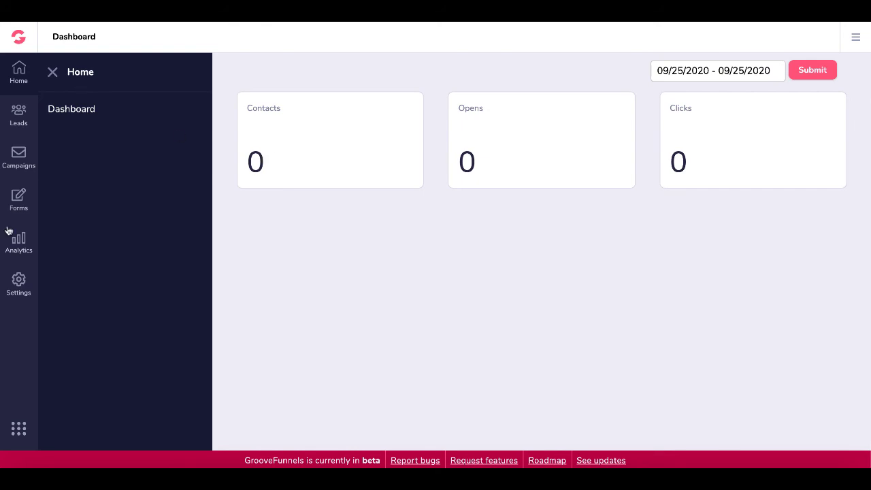
left_click(23, 250)
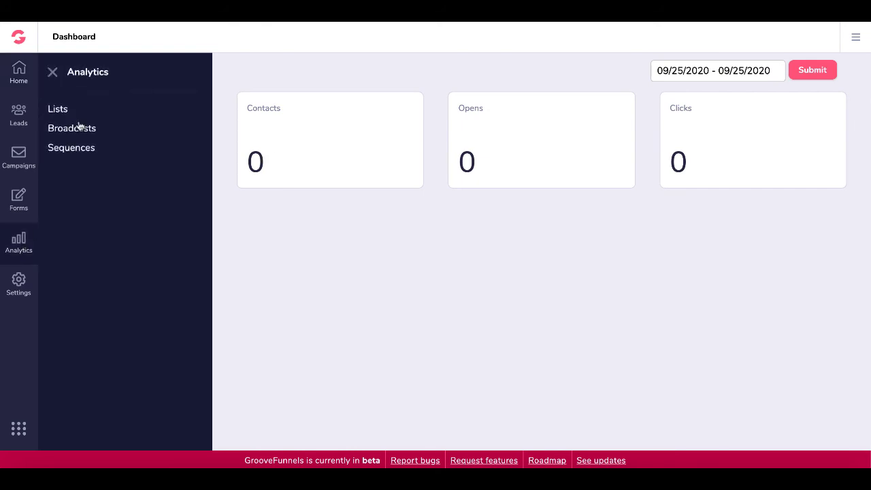
left_click(64, 112)
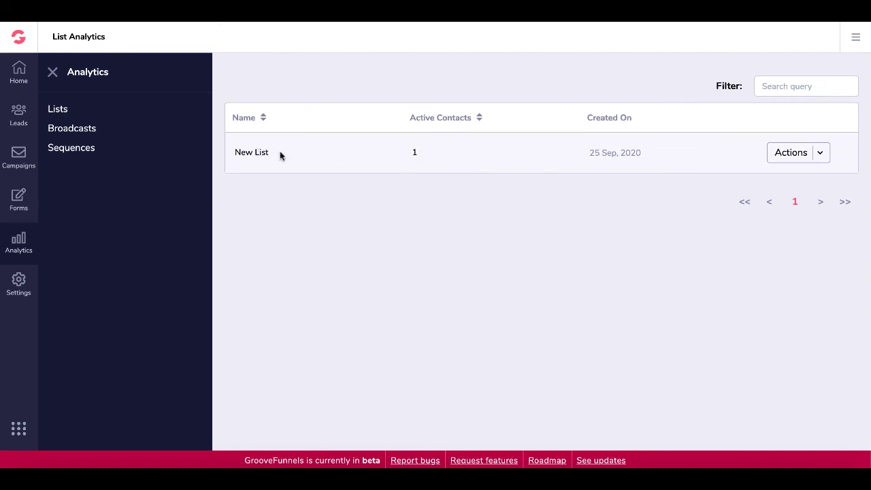
left_click(822, 154)
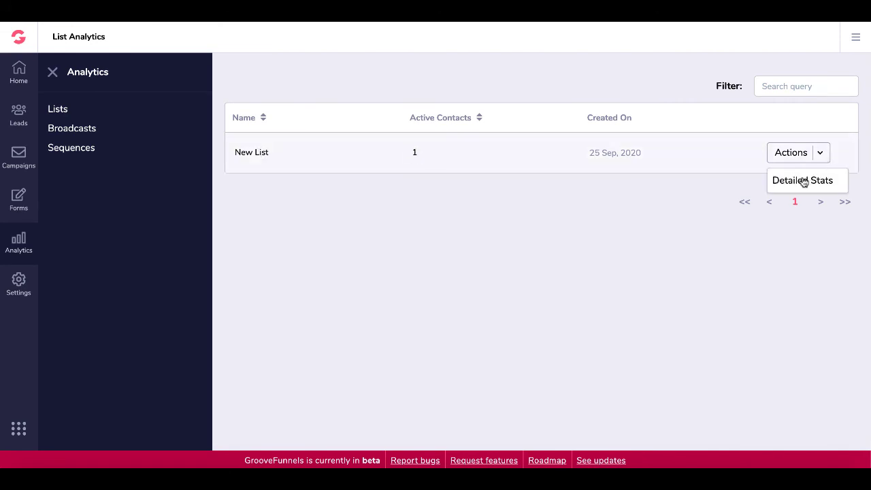
left_click(803, 183)
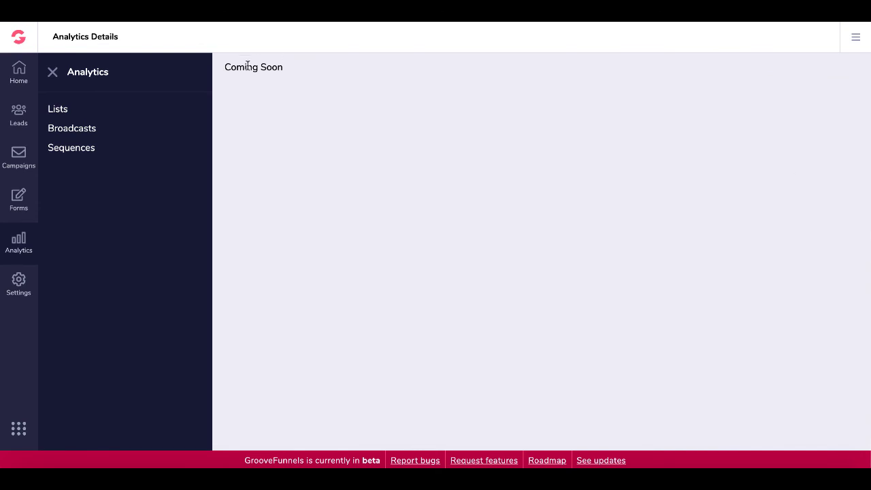
left_click(16, 121)
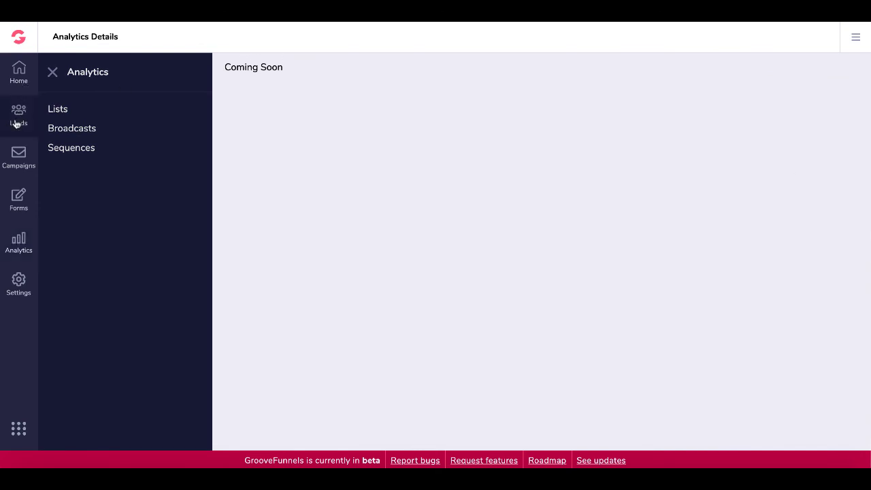
left_click(65, 134)
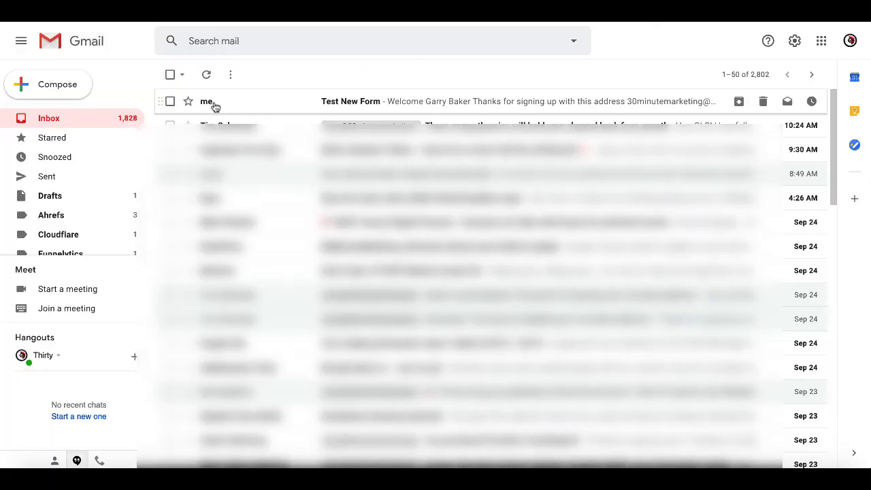
Open the Test New Form email and inspect its sender details
mouse_move(210, 107)
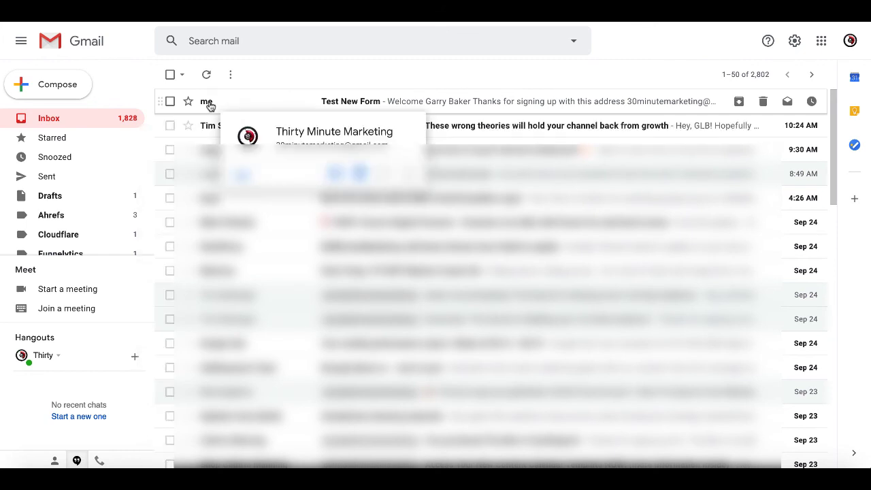
left_click(335, 106)
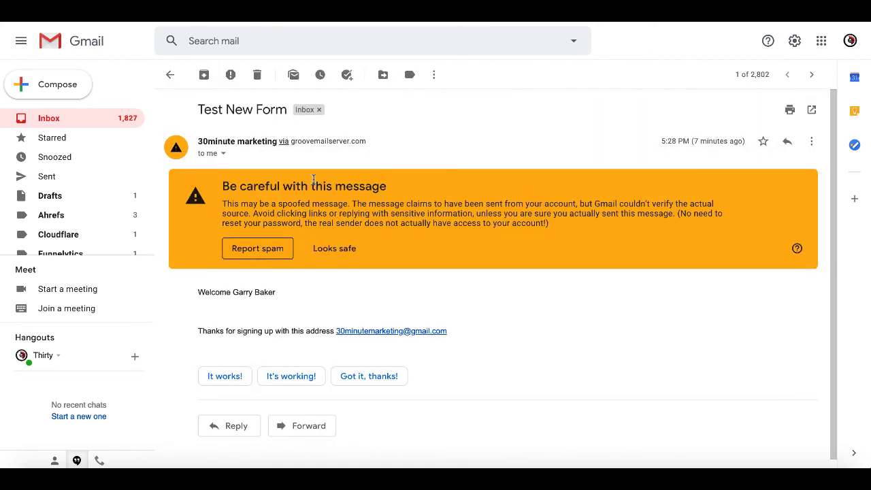
left_click(223, 154)
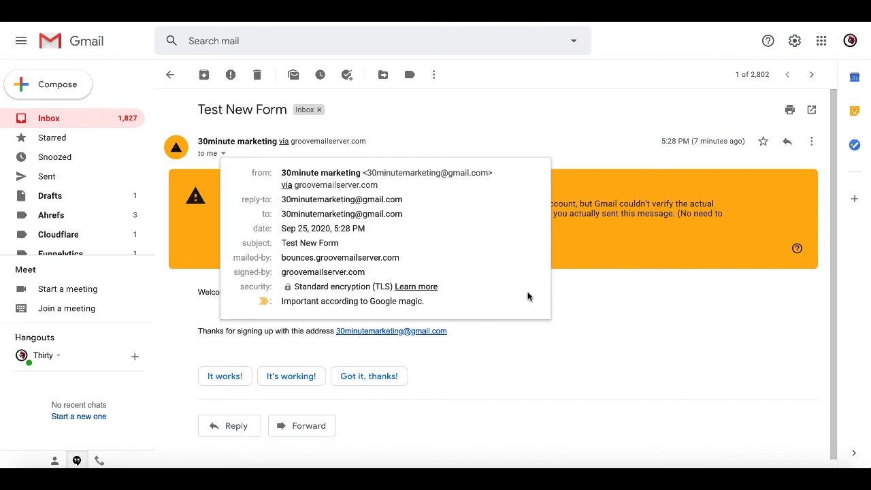
left_click(610, 317)
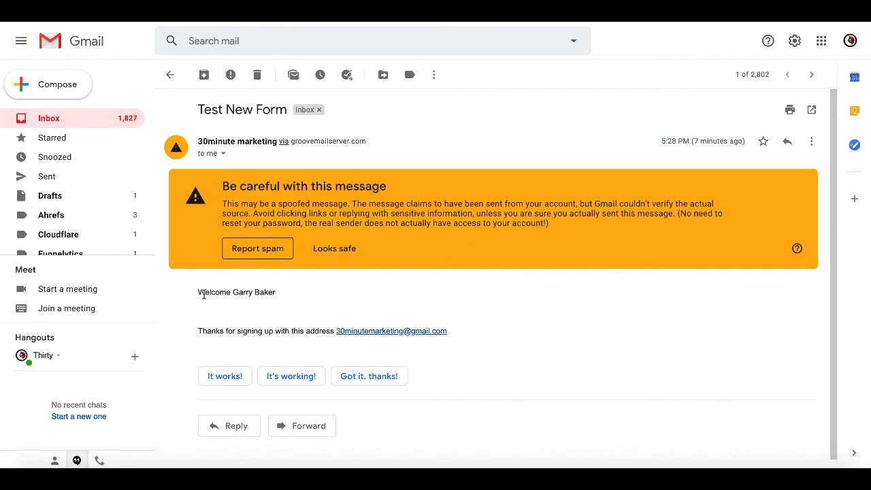
Highlight the welcome greeting, signup sentence, signup address and groovemailserver.com sending domain
left_click_drag(198, 292, 280, 295)
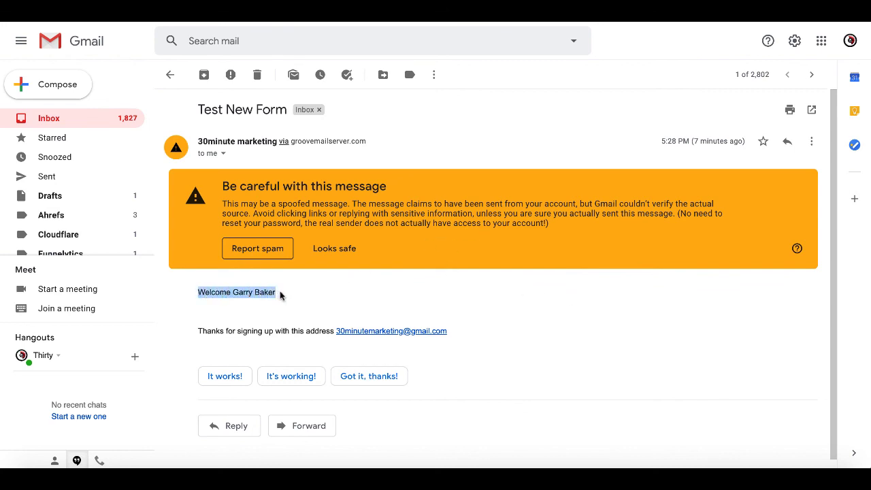
left_click_drag(198, 331, 335, 330)
left_click_drag(457, 331, 337, 333)
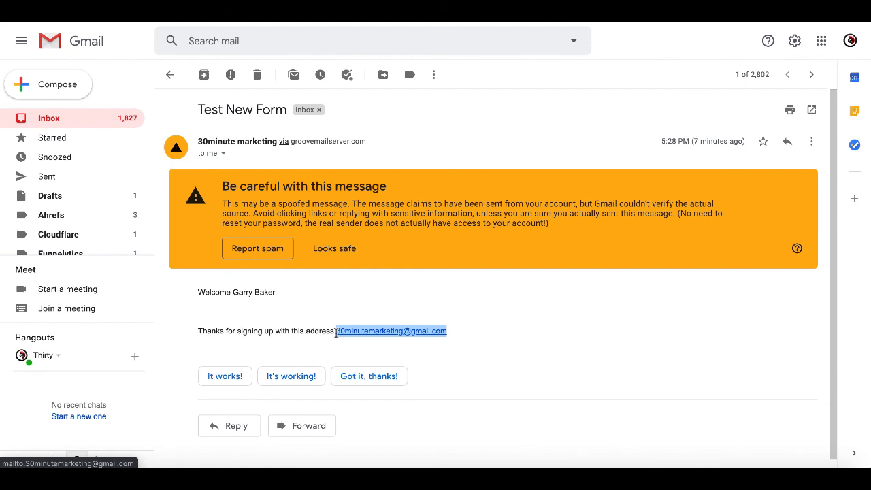
left_click(483, 310)
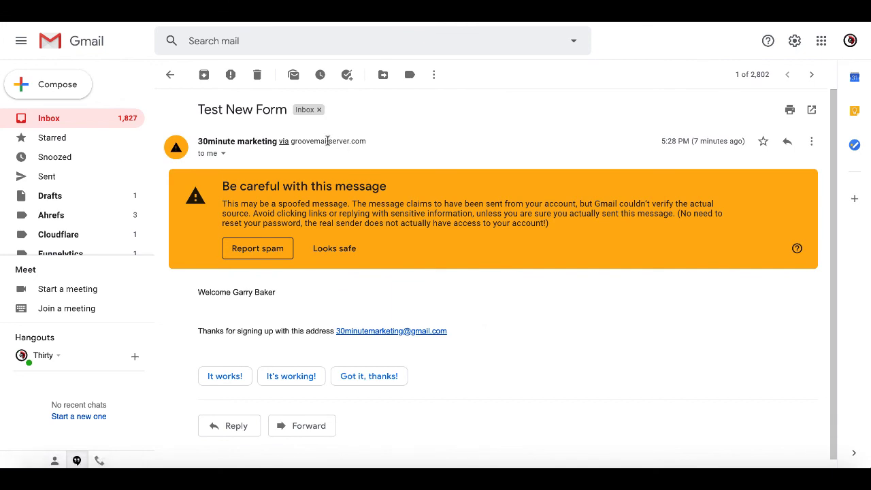
left_click_drag(371, 145, 296, 144)
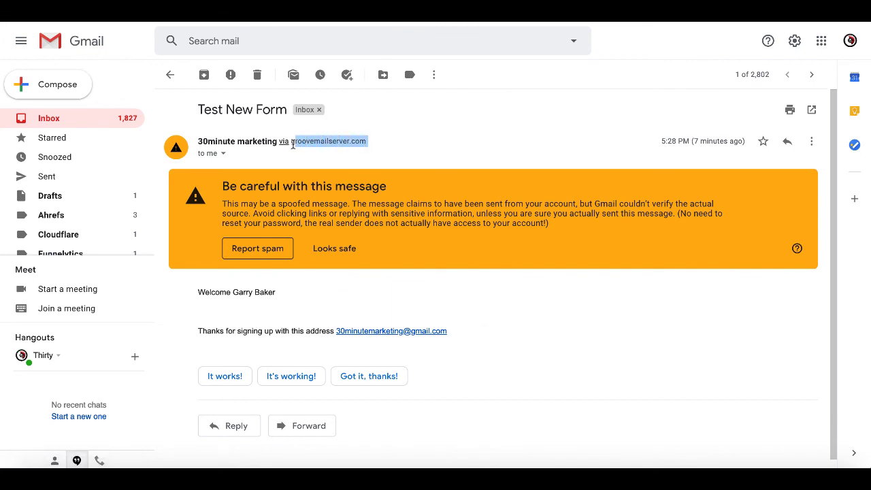